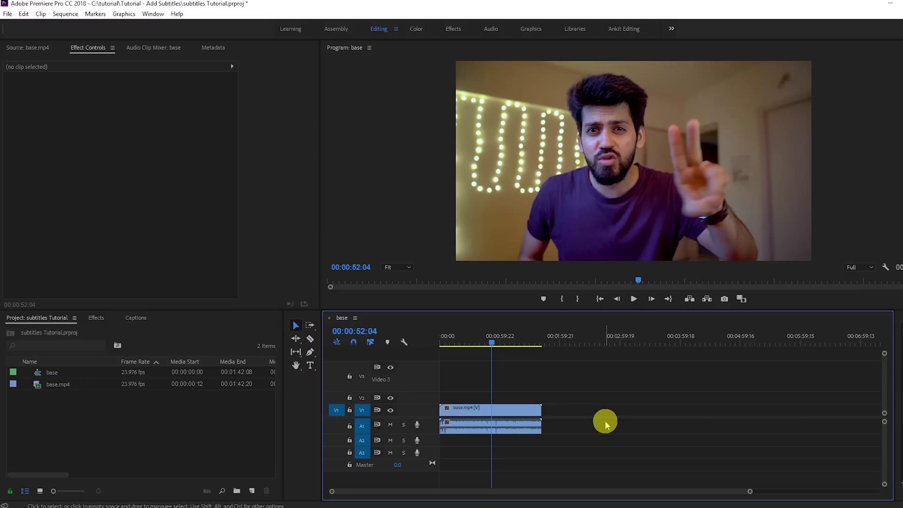
Step: Create a new Open Captions item (1920×1080, 23.976 fps) in the Project panel
{"action": "left_click", "coordinate": [496, 412]}
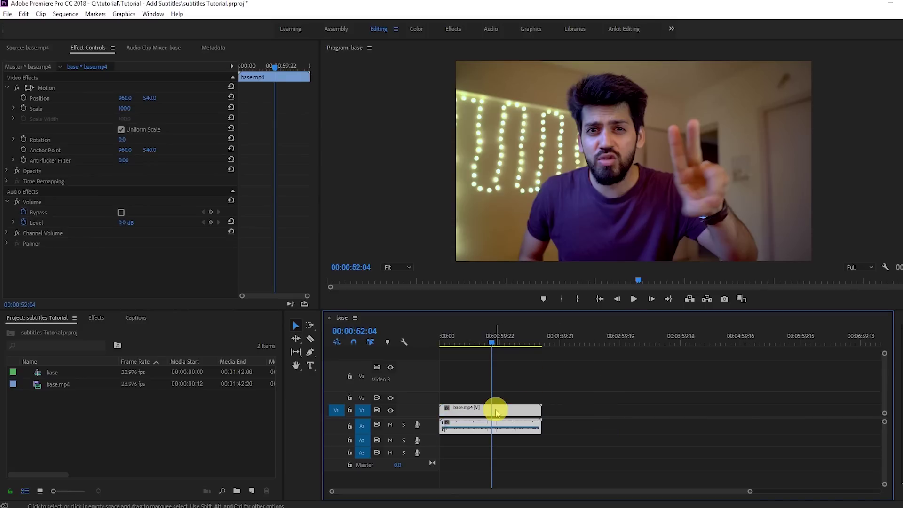
{"action": "left_click", "coordinate": [54, 319]}
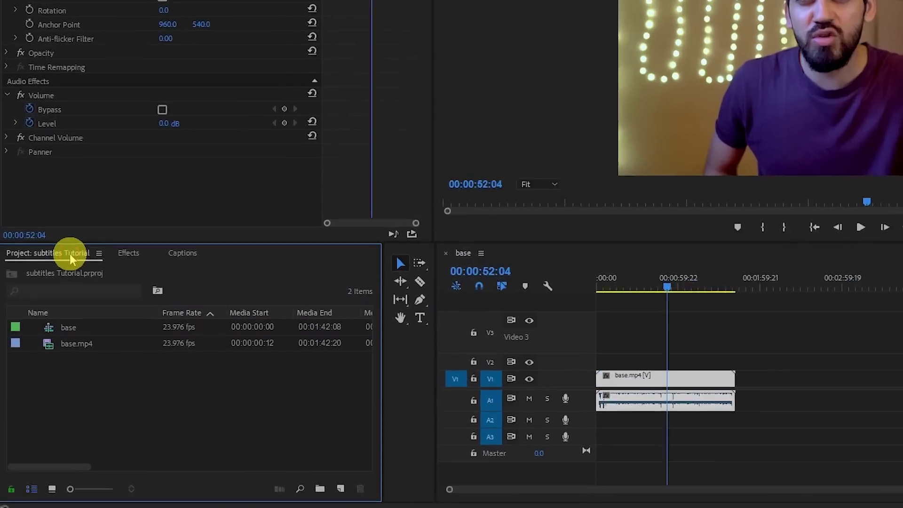
{"action": "right_click", "coordinate": [171, 394]}
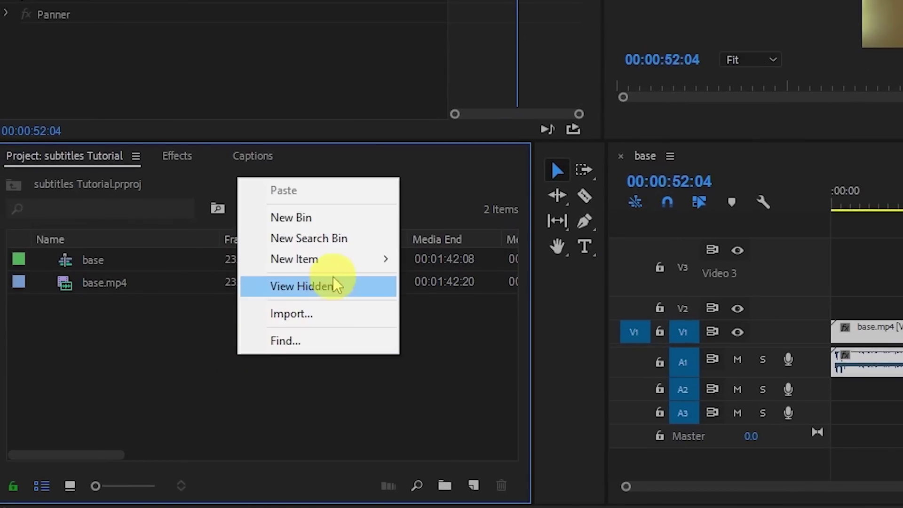
{"action": "mouse_move", "coordinate": [249, 331]}
{"action": "left_click", "coordinate": [460, 383]}
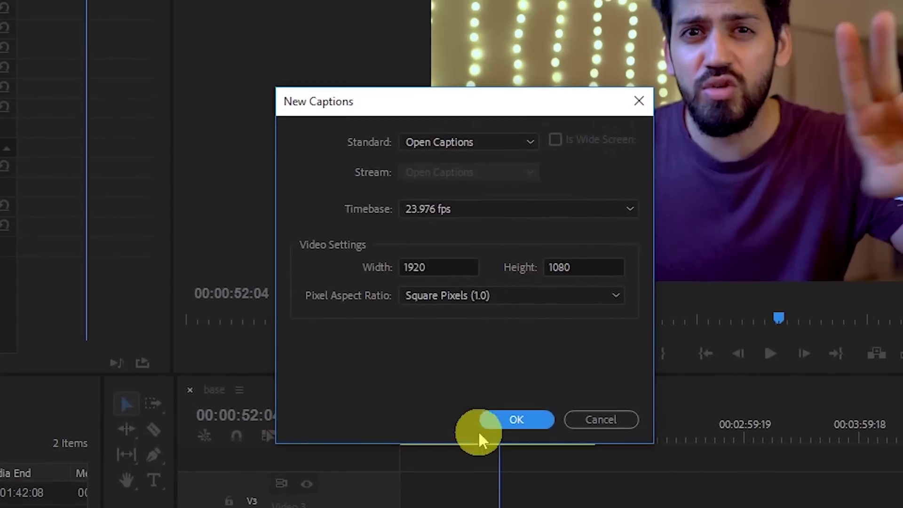
{"action": "left_click", "coordinate": [510, 137]}
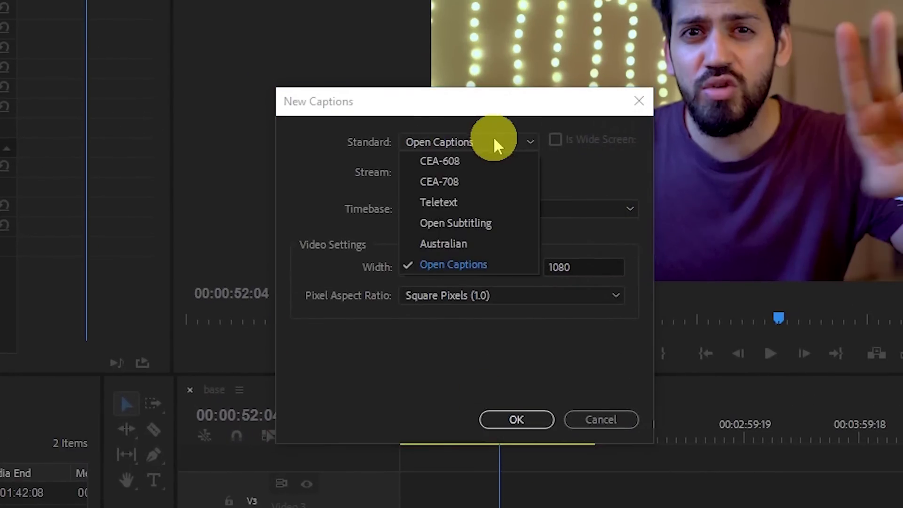
{"action": "left_click", "coordinate": [464, 266]}
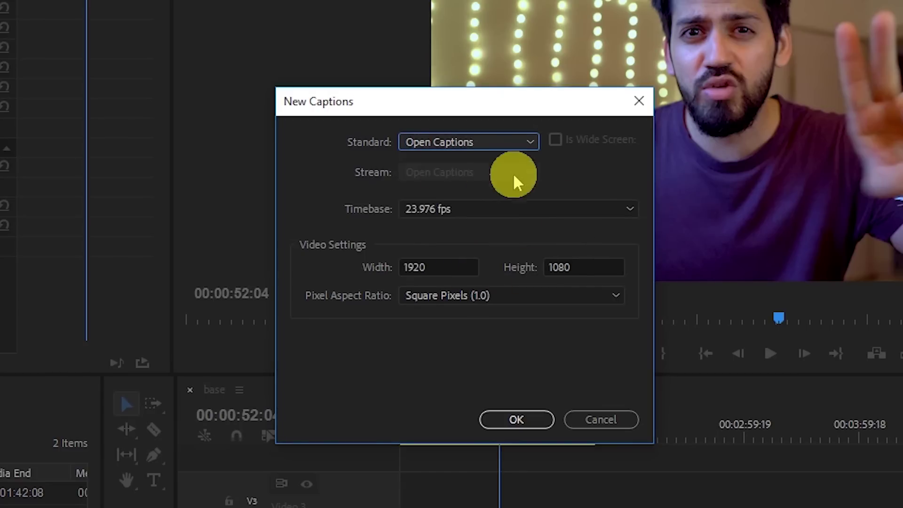
{"action": "left_click", "coordinate": [529, 417]}
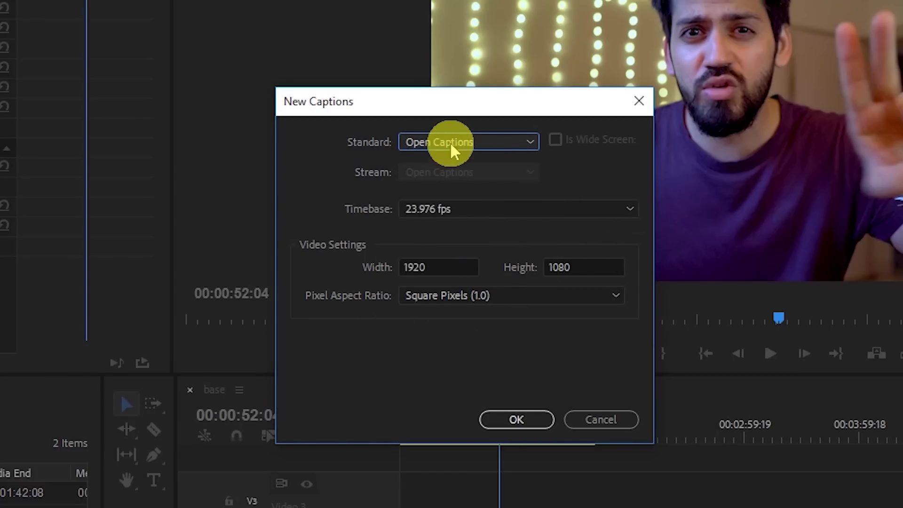
{"action": "left_click", "coordinate": [519, 420]}
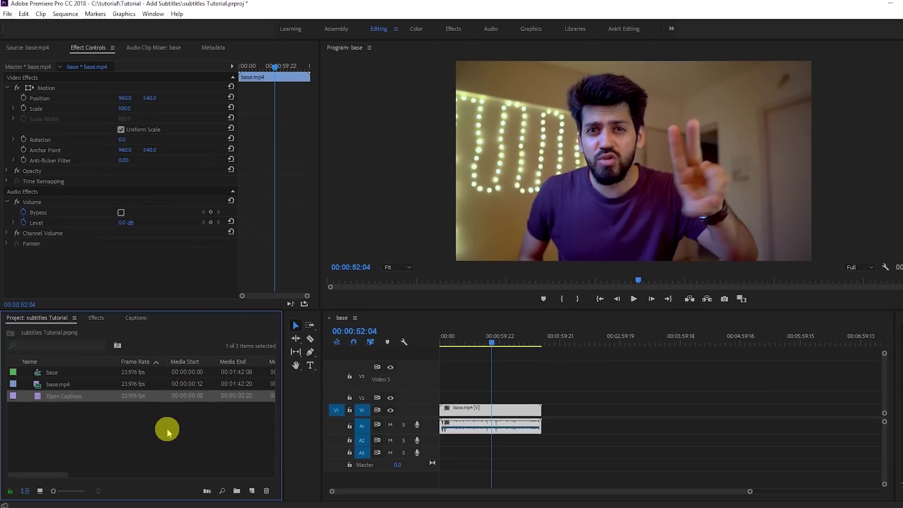
Step: Place the Open Captions item on the Video 3 track
{"action": "left_click_drag", "start_coordinate": [38, 399], "coordinate": [443, 377]}
{"action": "left_click_drag", "start_coordinate": [472, 342], "coordinate": [441, 345]}
{"action": "scroll", "coordinate": [479, 358], "scroll_direction": "up", "scroll_amount": 5}
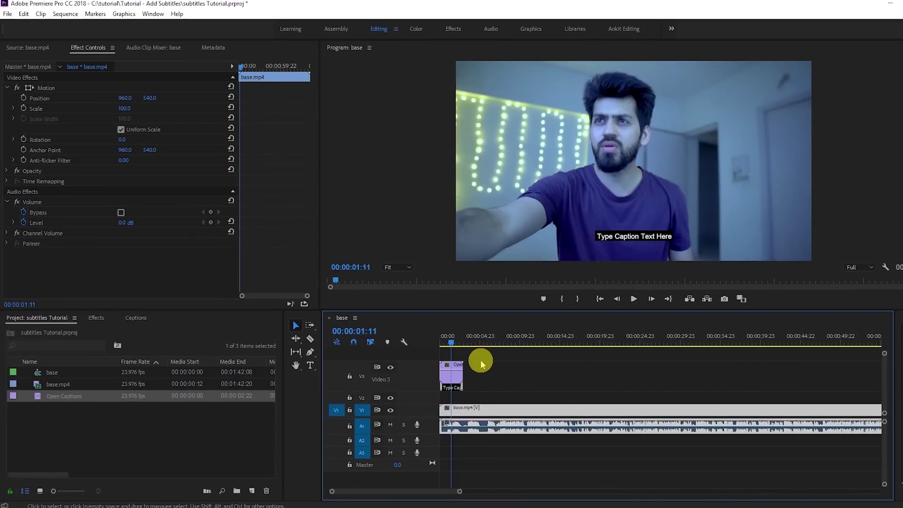
{"action": "scroll", "coordinate": [507, 371], "scroll_direction": "up", "scroll_amount": 2}
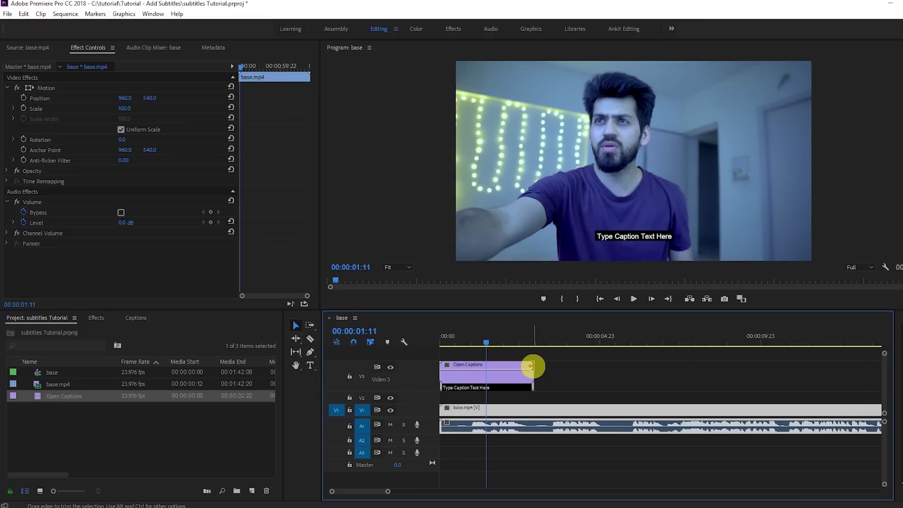
Step: Stretch the Open Captions clip to end with base.mp4
{"action": "left_click_drag", "start_coordinate": [532, 366], "coordinate": [715, 369]}
{"action": "scroll", "coordinate": [658, 430], "scroll_direction": "down", "scroll_amount": 4}
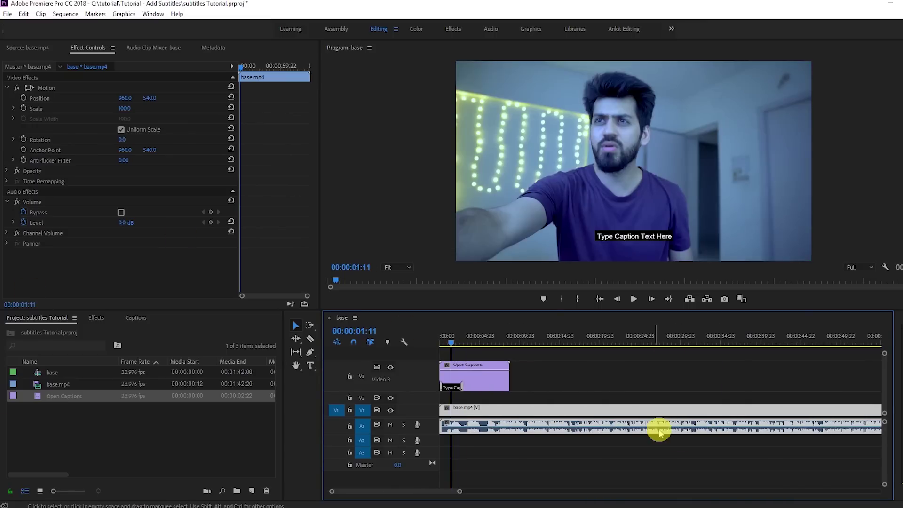
{"action": "scroll", "coordinate": [494, 382], "scroll_direction": "down", "scroll_amount": 5}
{"action": "left_click_drag", "start_coordinate": [455, 366], "coordinate": [640, 369]}
{"action": "left_click", "coordinate": [524, 378]}
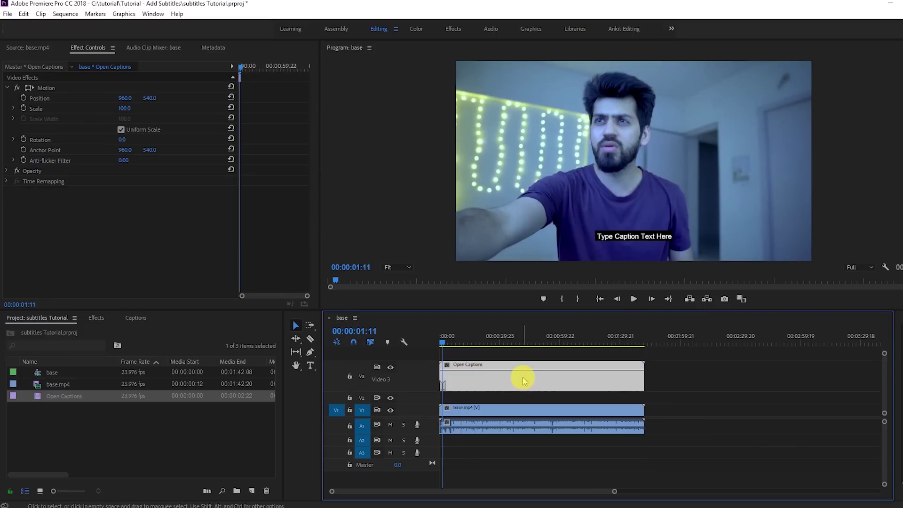
{"action": "scroll", "coordinate": [465, 387], "scroll_direction": "up", "scroll_amount": 8}
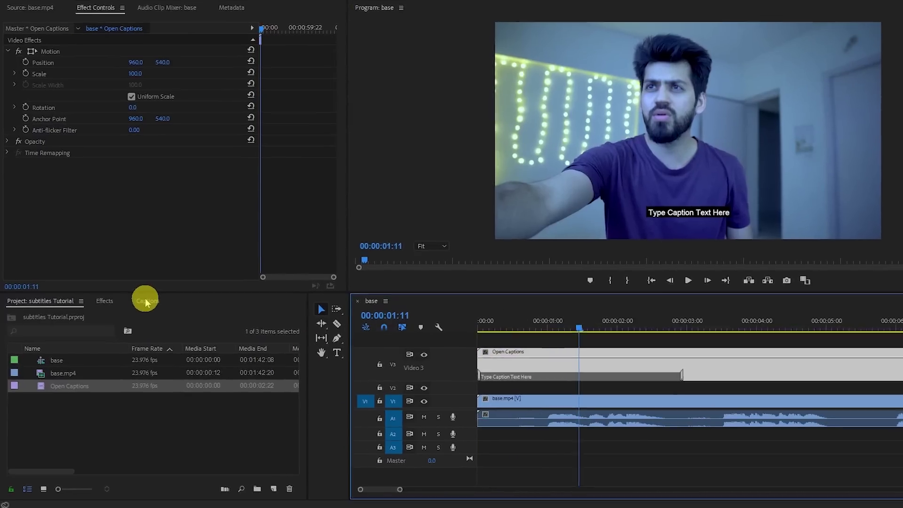
Step: Set the caption font to Calibri with Regular weight
{"action": "left_click", "coordinate": [146, 301]}
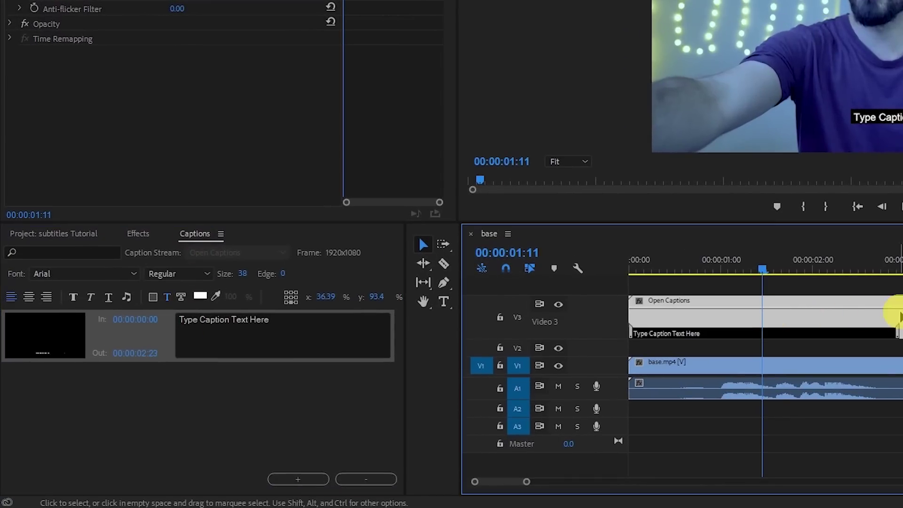
{"action": "left_click", "coordinate": [128, 274]}
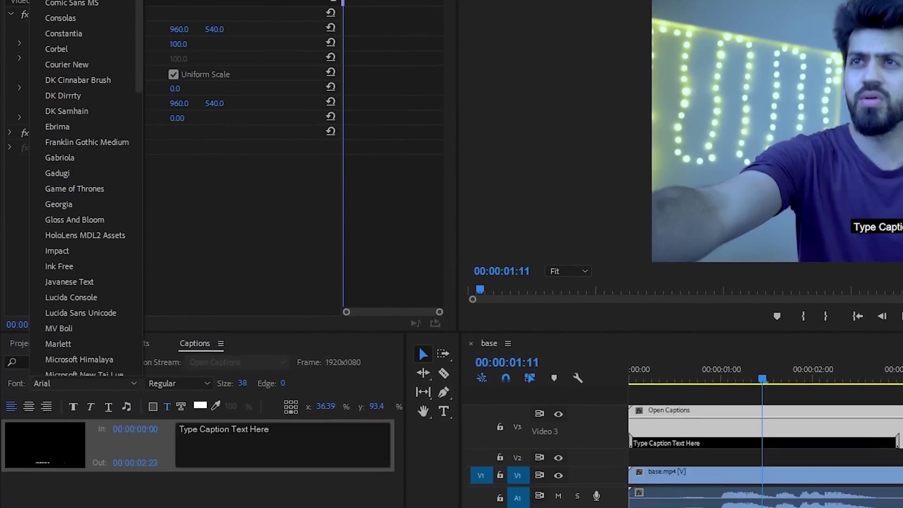
{"action": "left_click", "coordinate": [56, 37]}
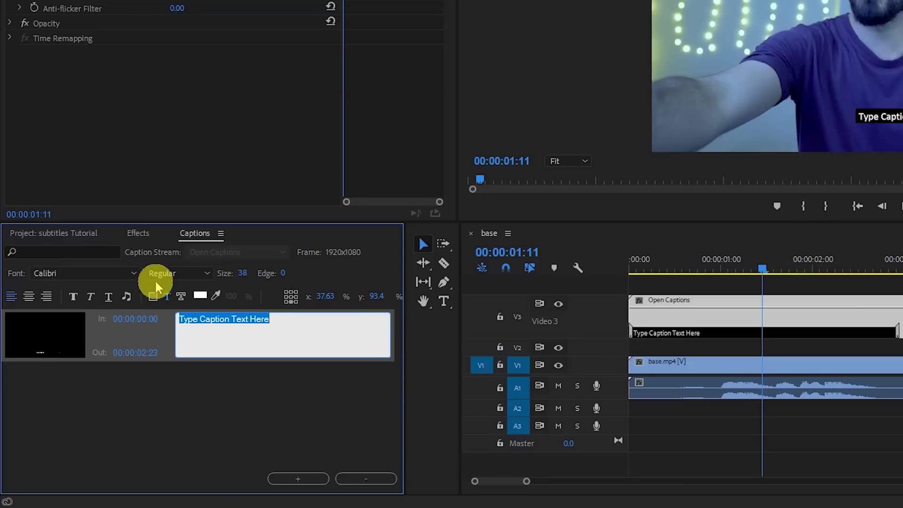
{"action": "left_click", "coordinate": [192, 275]}
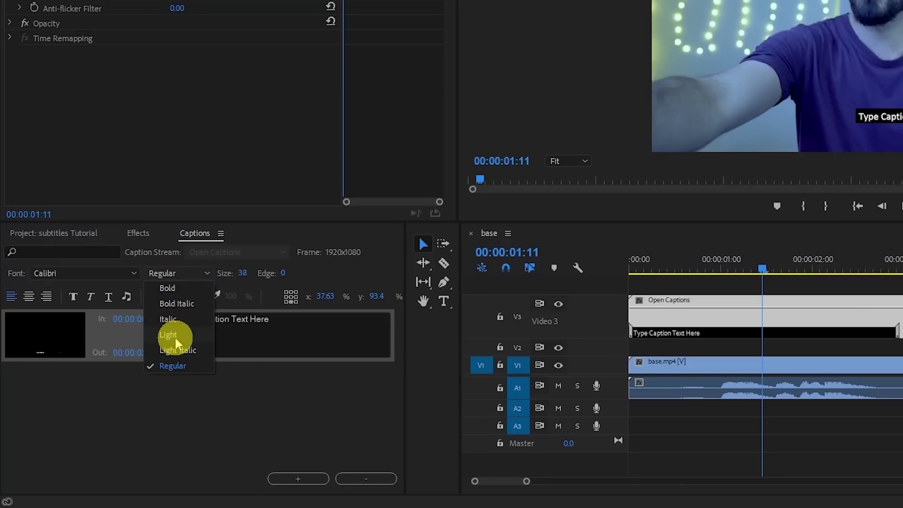
{"action": "left_click", "coordinate": [176, 368]}
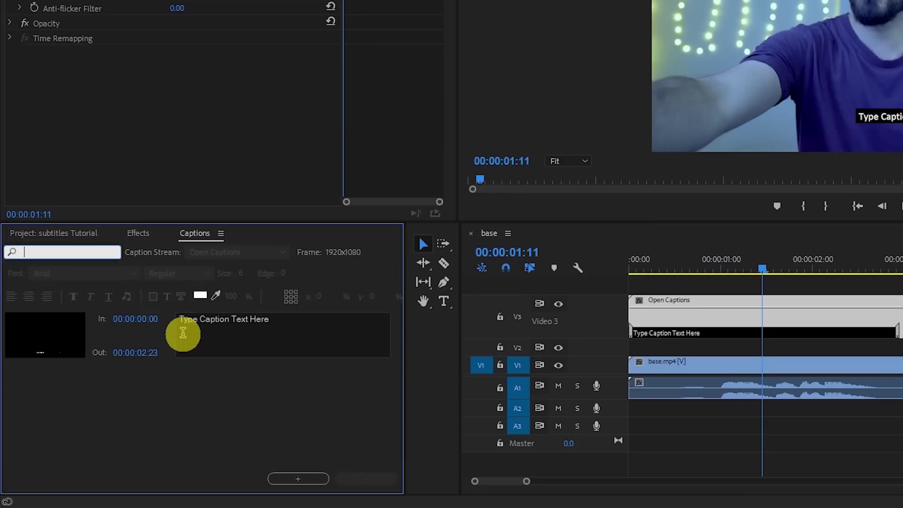
Step: Set the caption font size to 45
{"action": "left_click", "coordinate": [751, 336]}
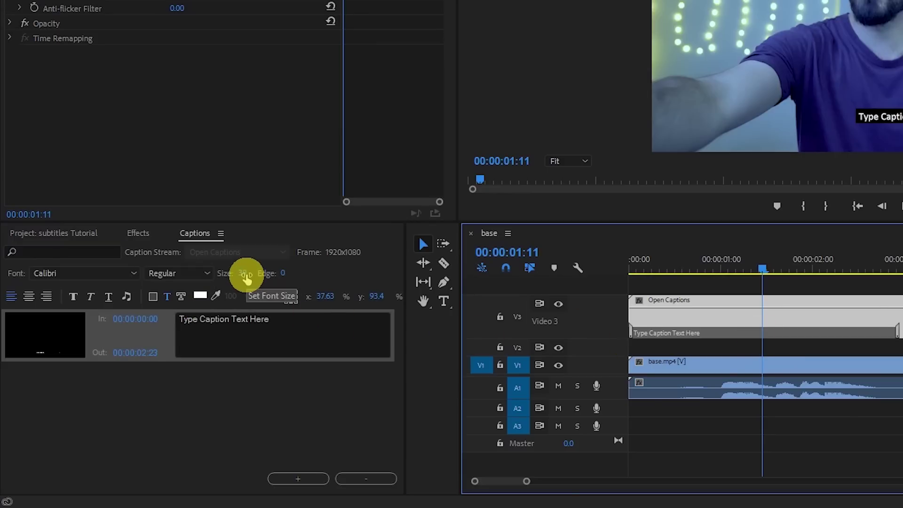
{"action": "left_click", "coordinate": [245, 274]}
{"action": "type", "text": "45"}
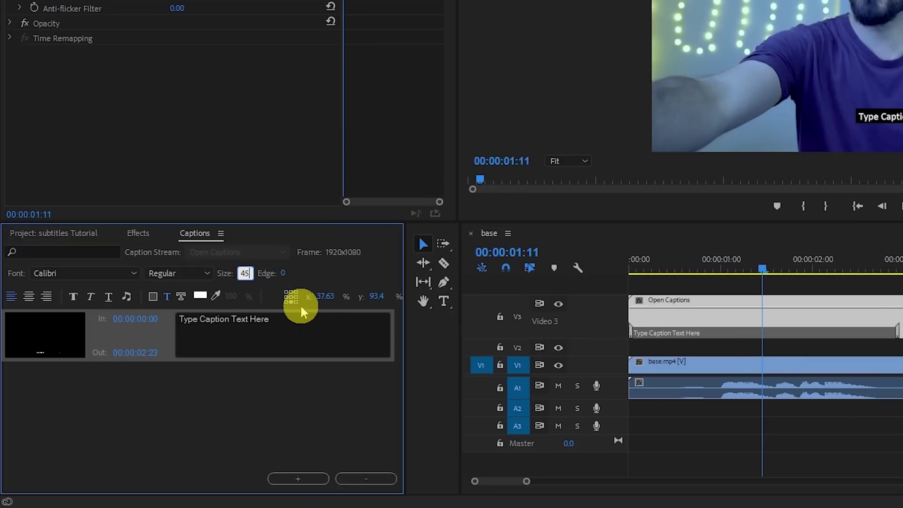
{"action": "triple_click", "coordinate": [301, 311]}
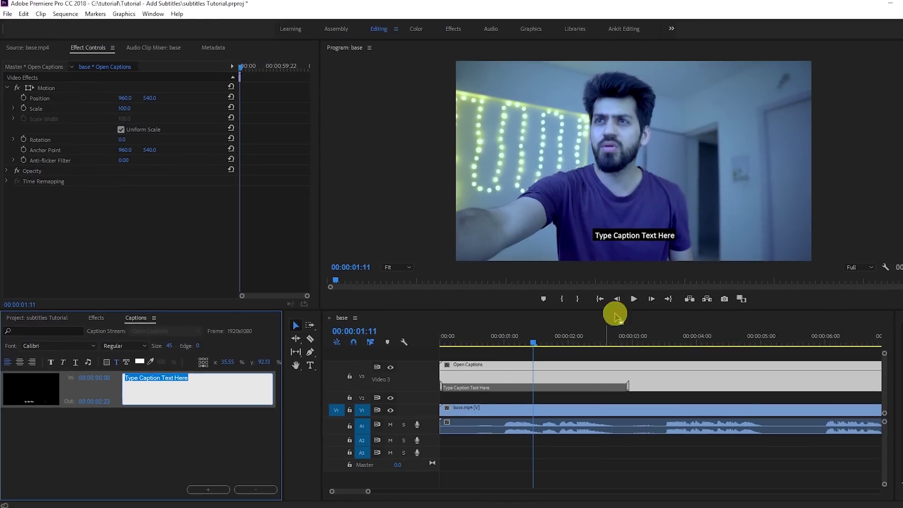
{"action": "left_click", "coordinate": [623, 306]}
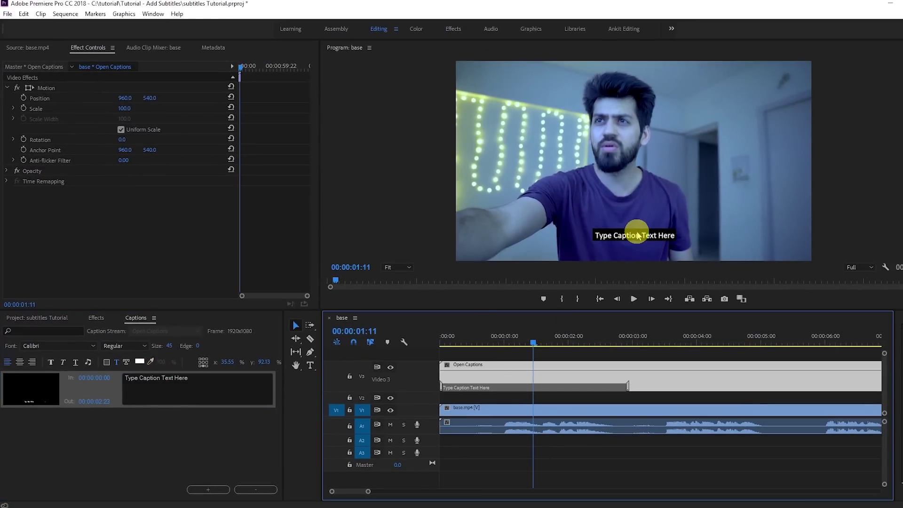
Step: Turn on a coloured background behind the caption and lower its opacity
{"action": "left_click", "coordinate": [106, 362]}
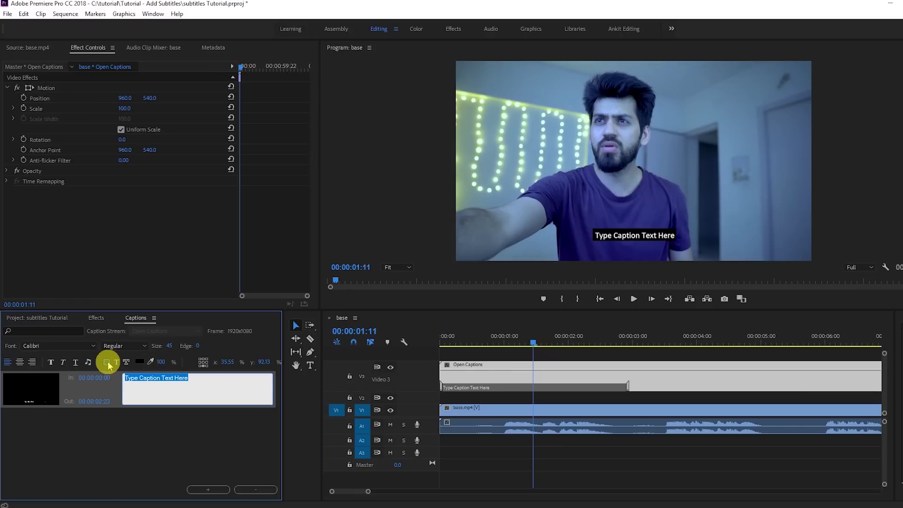
{"action": "left_click", "coordinate": [139, 361]}
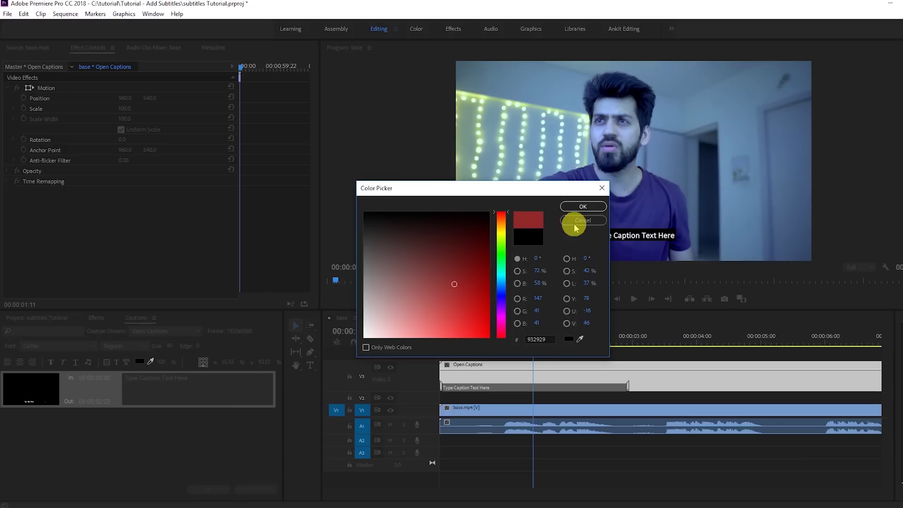
{"action": "left_click", "coordinate": [583, 206]}
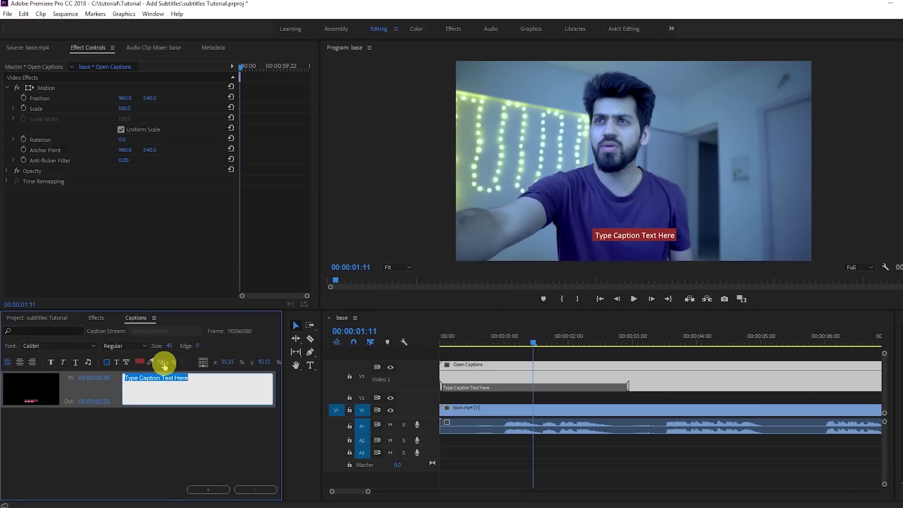
{"action": "left_click", "coordinate": [156, 361]}
{"action": "left_click_drag", "start_coordinate": [155, 361], "coordinate": [141, 359]}
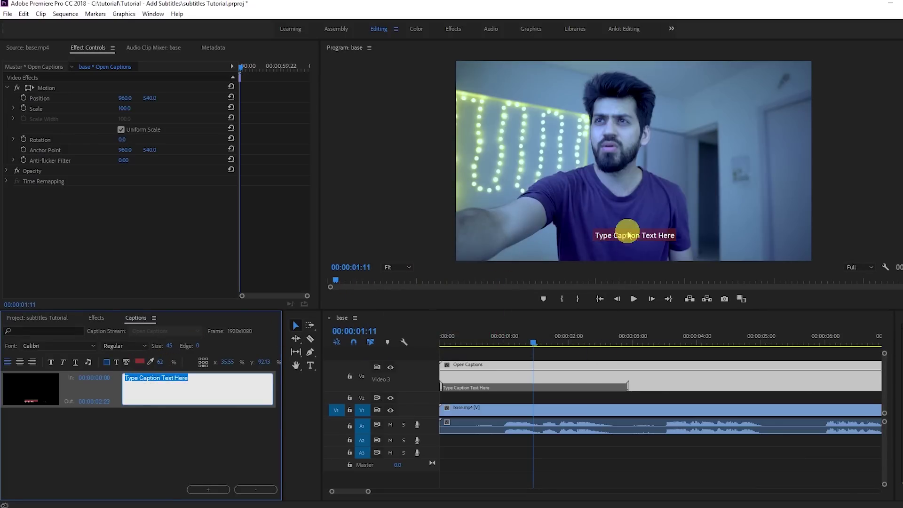
{"action": "left_click", "coordinate": [160, 362]}
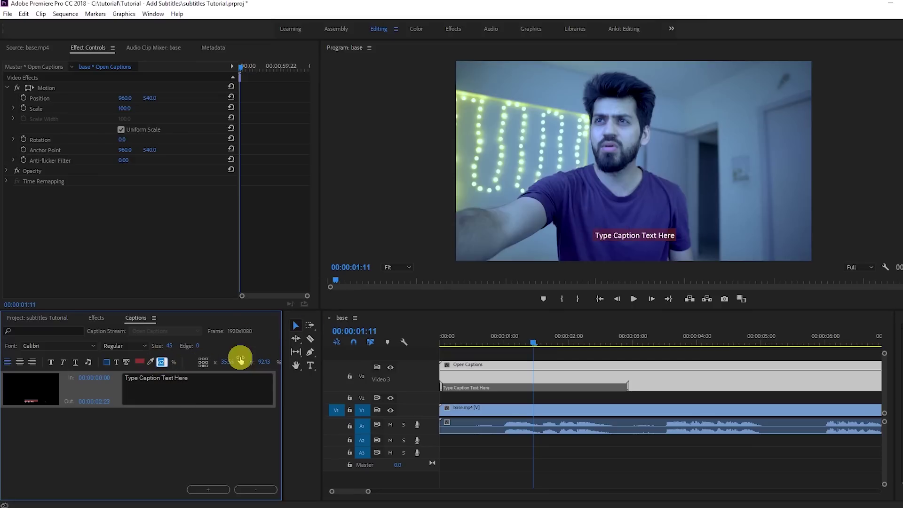
{"action": "left_click", "coordinate": [196, 442]}
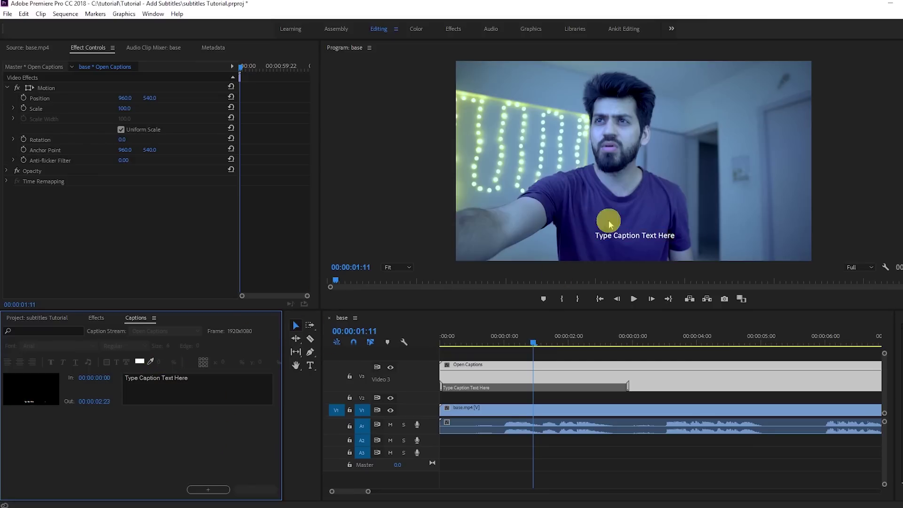
Step: Change the caption background colour to dark grey (232323)
{"action": "left_click", "coordinate": [141, 375]}
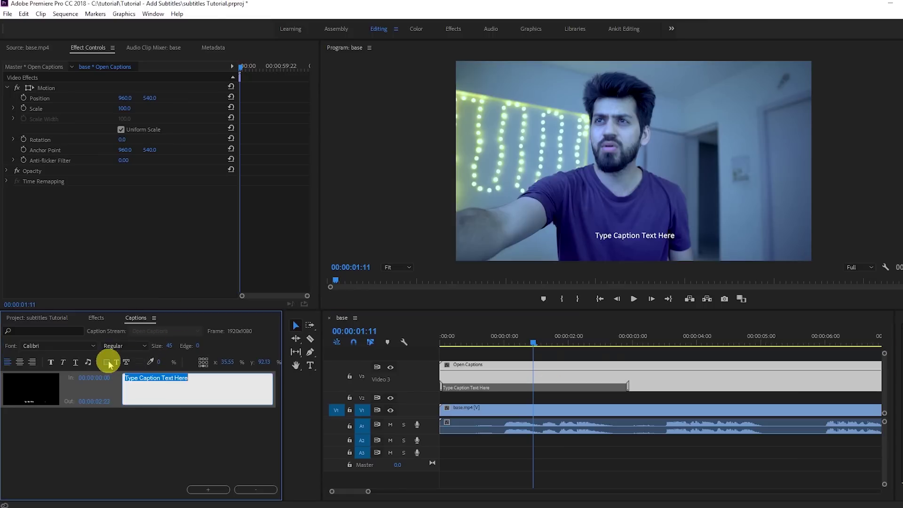
{"action": "left_click", "coordinate": [107, 362]}
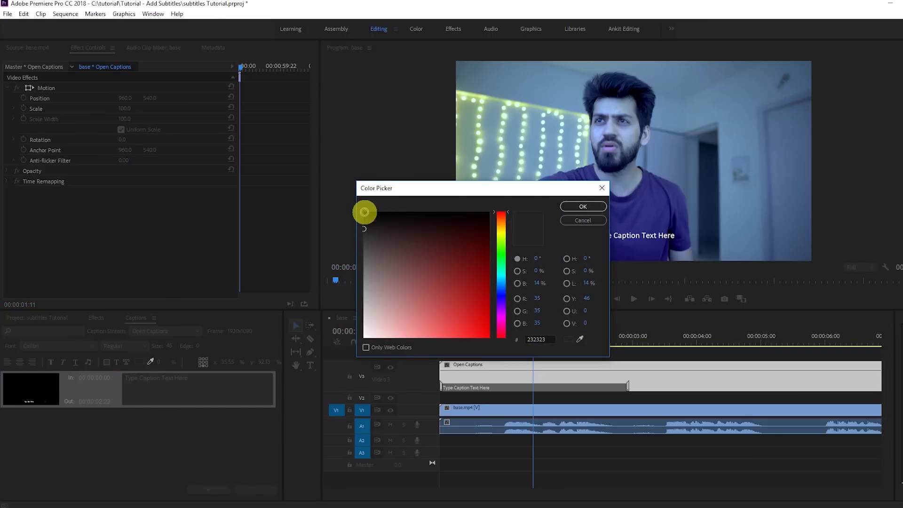
{"action": "left_click", "coordinate": [582, 207]}
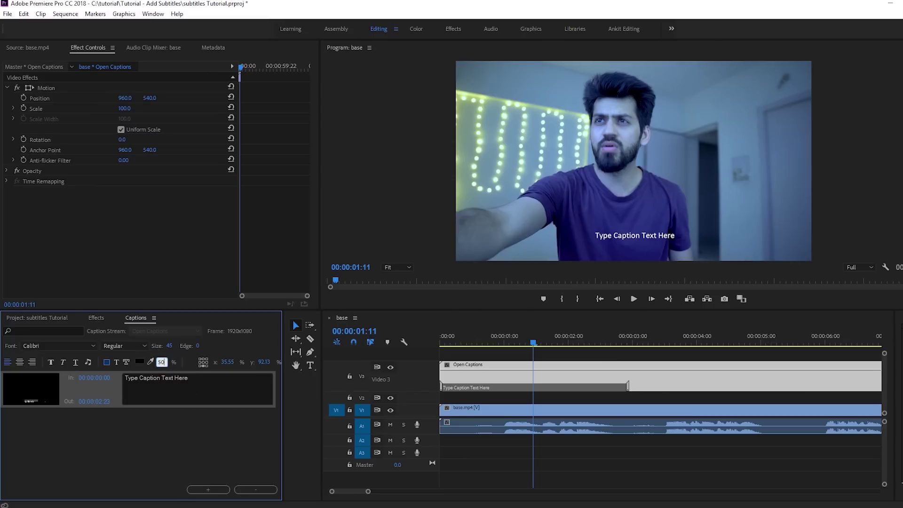
{"action": "left_click", "coordinate": [183, 380]}
{"action": "left_click", "coordinate": [196, 452]}
{"action": "left_click", "coordinate": [197, 390]}
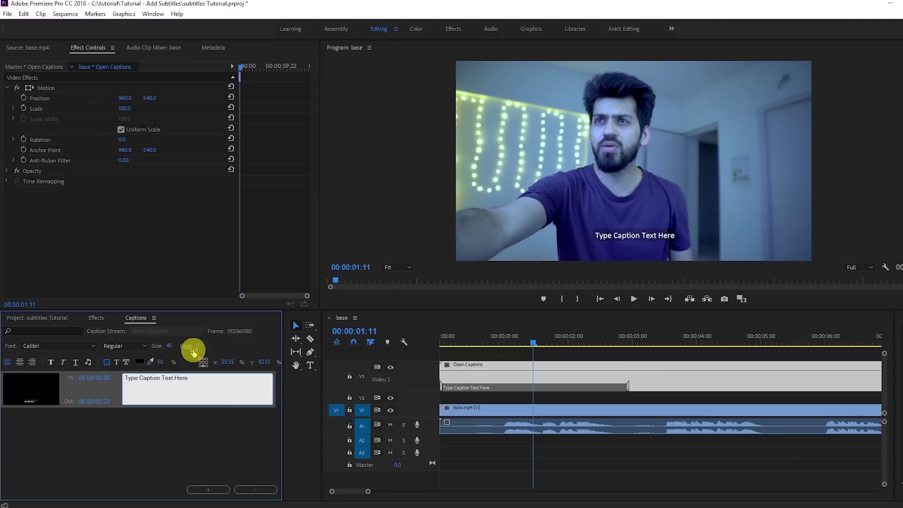
{"action": "left_click", "coordinate": [116, 363]}
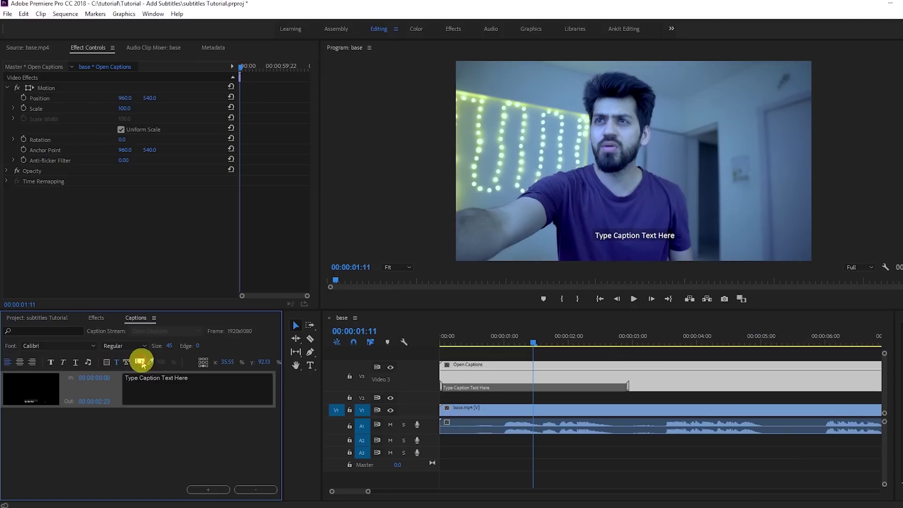
{"action": "left_click", "coordinate": [140, 361]}
{"action": "left_click_drag", "start_coordinate": [501, 245], "coordinate": [501, 229]}
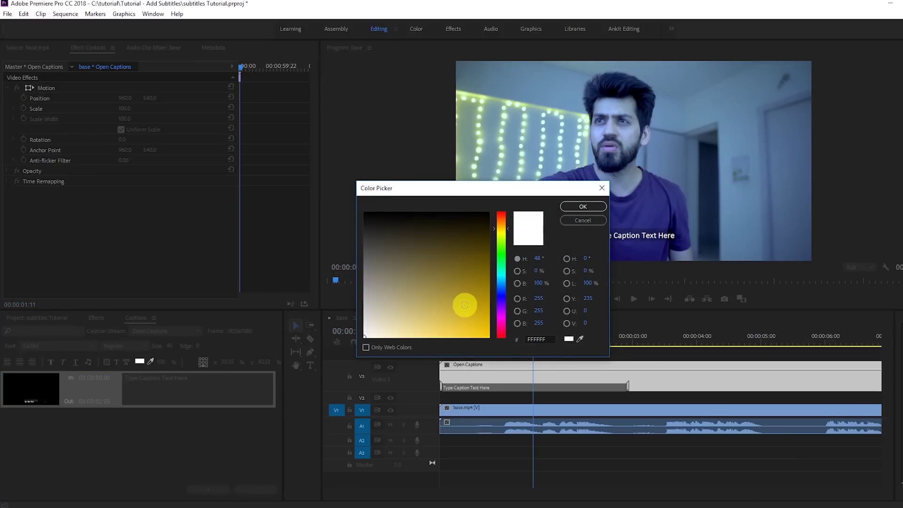
{"action": "left_click", "coordinate": [465, 305]}
{"action": "left_click", "coordinate": [581, 206]}
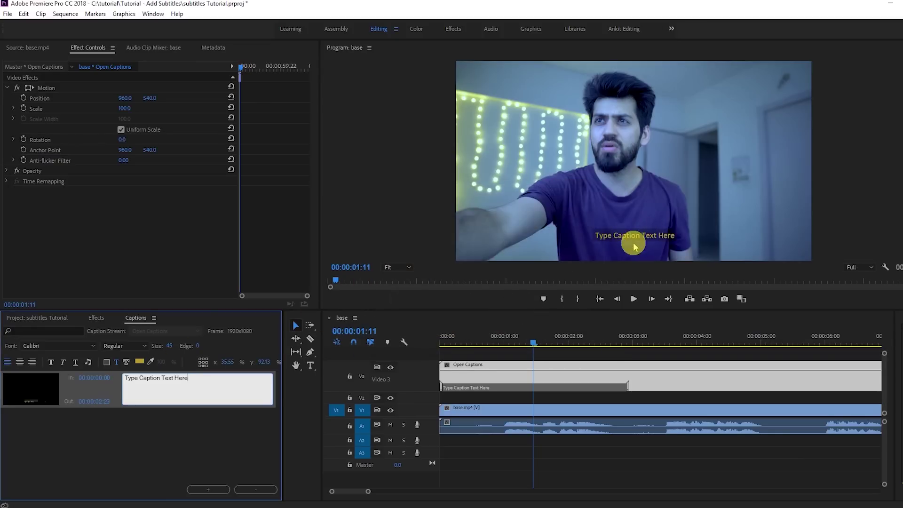
{"action": "left_click", "coordinate": [139, 361]}
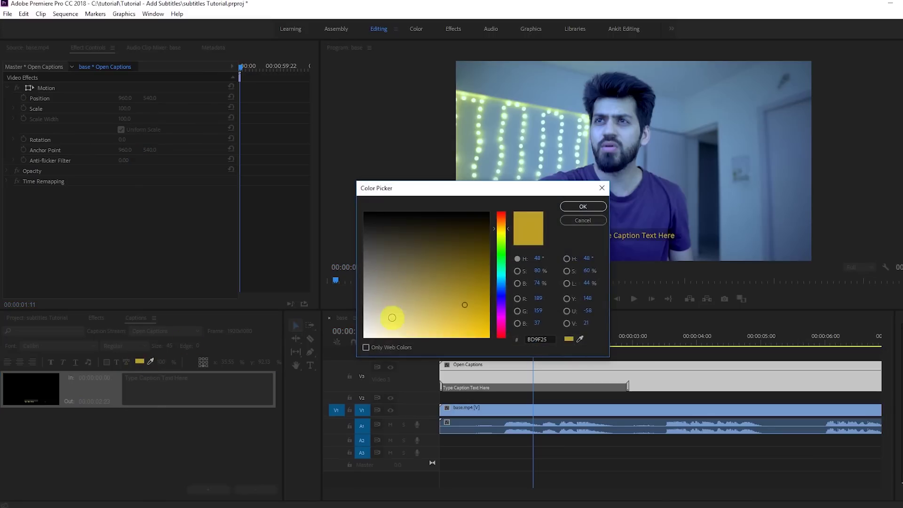
{"action": "left_click", "coordinate": [364, 337]}
{"action": "left_click", "coordinate": [582, 207]}
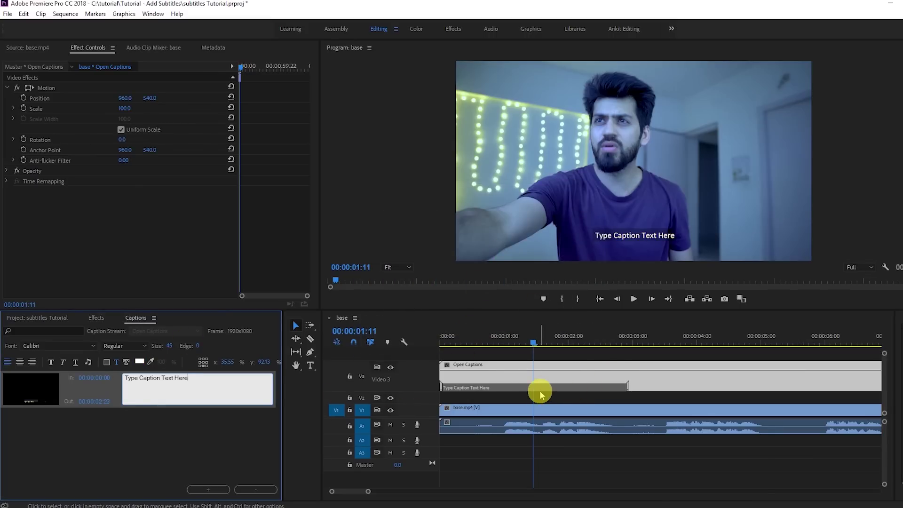
Step: Enlarge the A1 audio track to show its waveform and play from 00:00:00:23
{"action": "left_click_drag", "start_coordinate": [528, 341], "coordinate": [504, 346]}
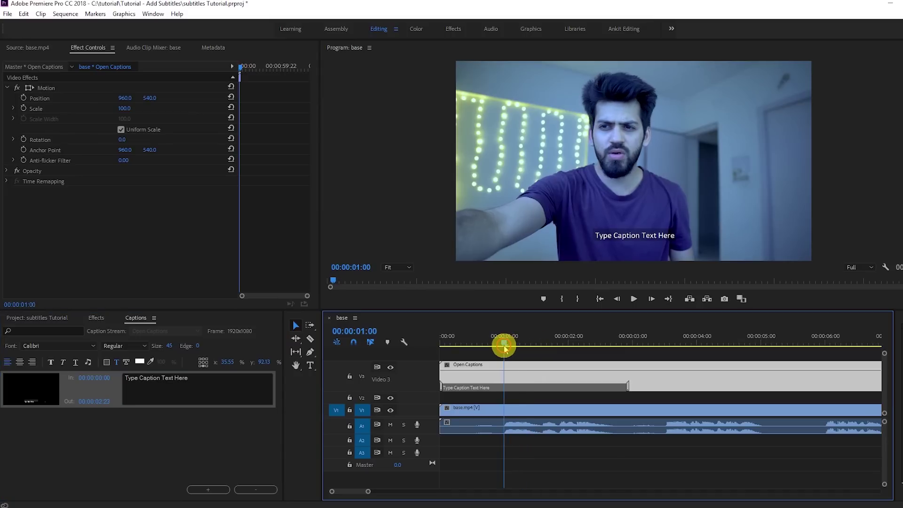
{"action": "left_click", "coordinate": [512, 422]}
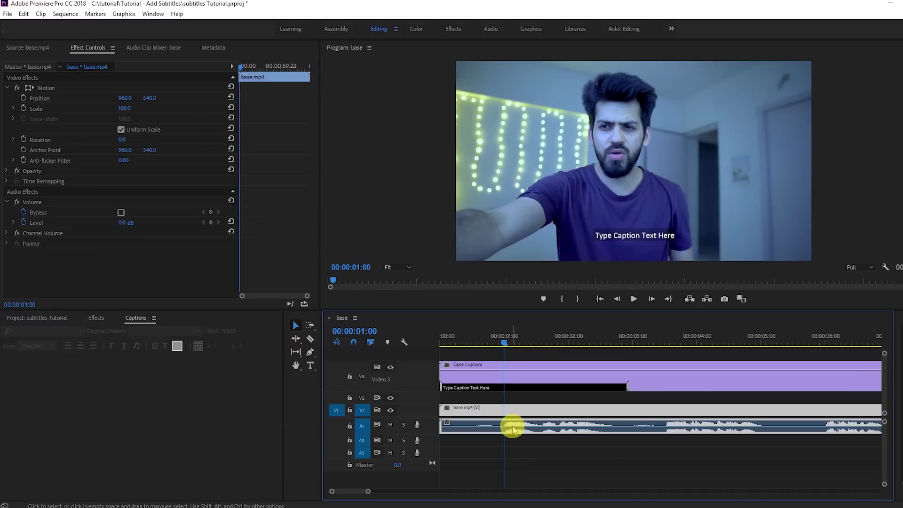
{"action": "left_click_drag", "start_coordinate": [427, 432], "coordinate": [427, 467]}
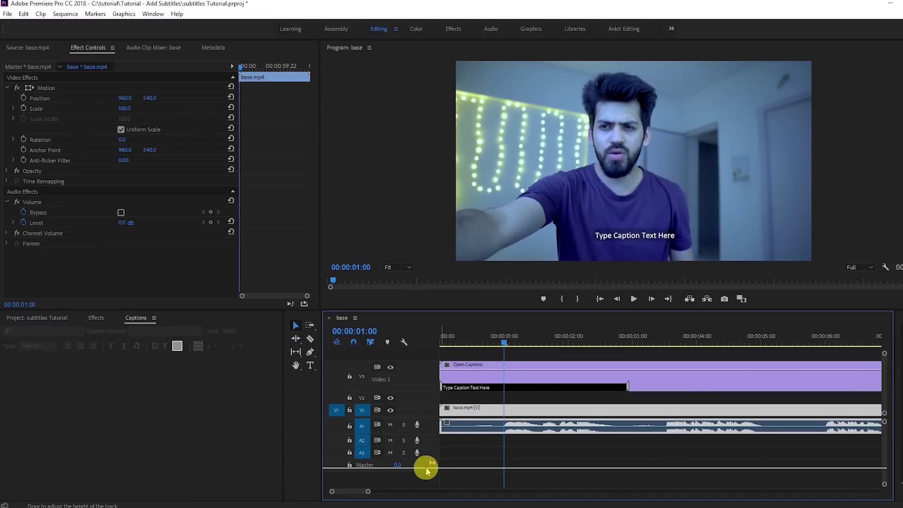
{"action": "left_click", "coordinate": [501, 343]}
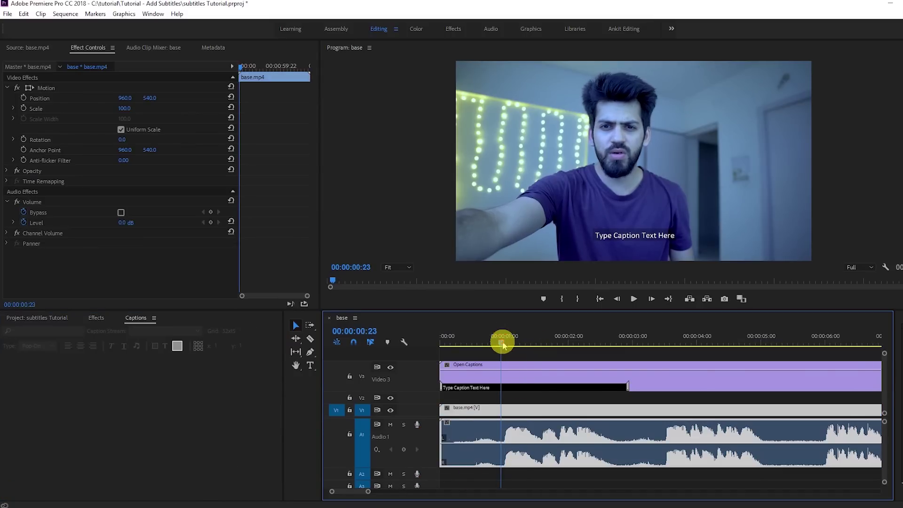
{"action": "left_click", "coordinate": [633, 300]}
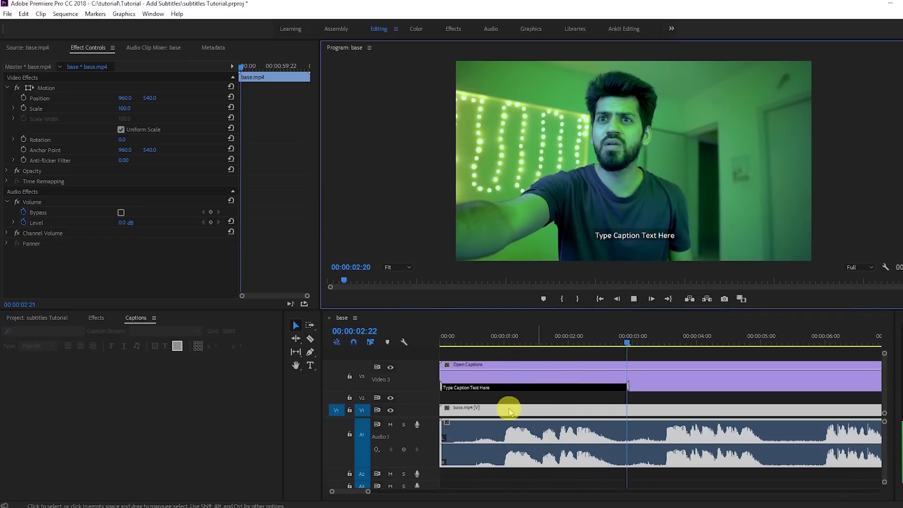
Step: Replace the first caption's placeholder text with 'No..Not this one...'
{"action": "key", "text": "space"}
{"action": "double_click", "coordinate": [505, 385]}
{"action": "left_click_drag", "start_coordinate": [511, 386], "coordinate": [490, 375]}
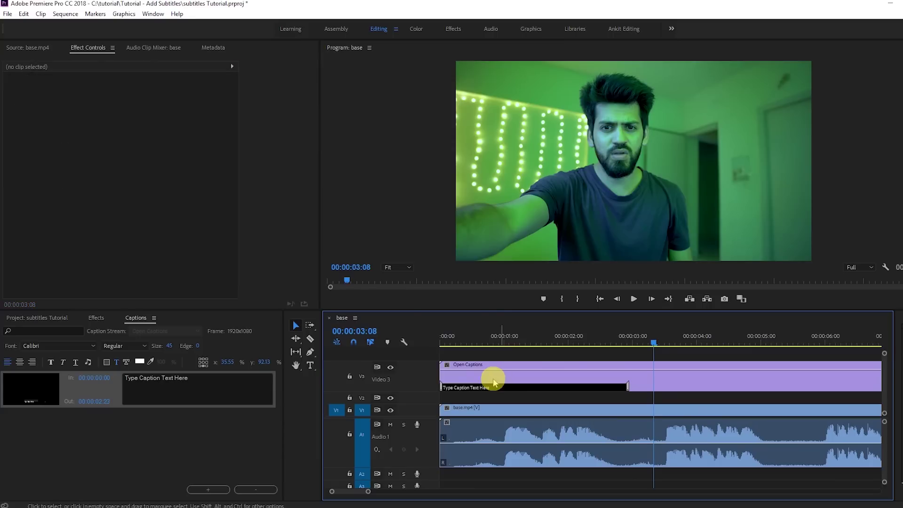
{"action": "left_click", "coordinate": [192, 382]}
{"action": "left_click_drag", "start_coordinate": [188, 377], "coordinate": [2, 376]}
{"action": "type", "text": "No"}
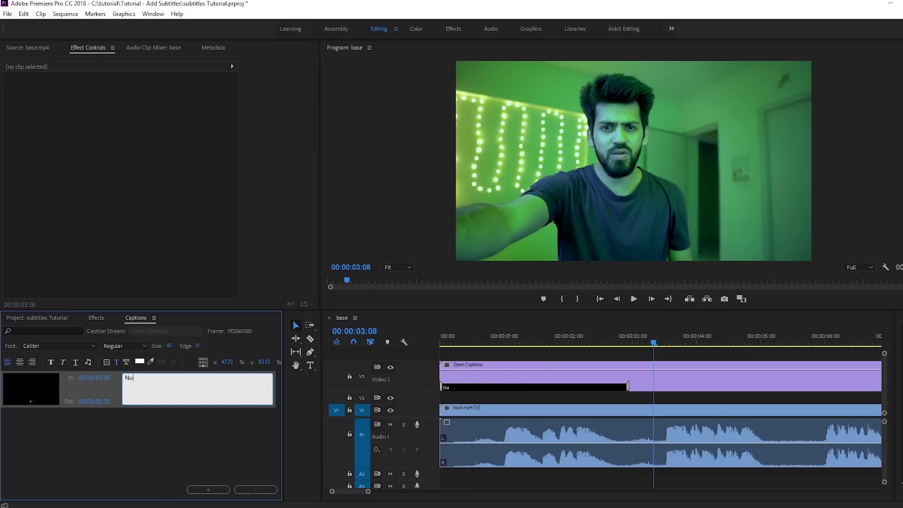
{"action": "type", "text": "..No"}
{"action": "type", "text": "t this one..."}
{"action": "left_click", "coordinate": [551, 385]}
{"action": "left_click", "coordinate": [538, 389]}
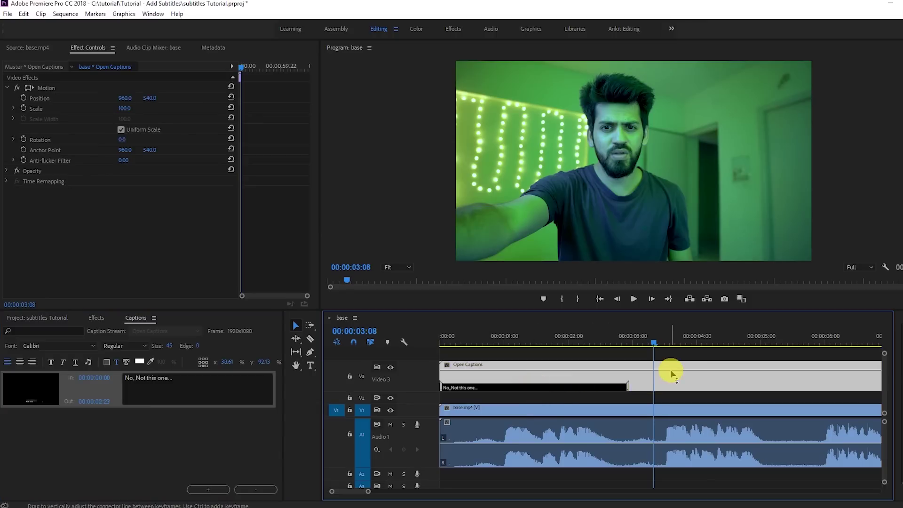
Step: Slide and trim the first caption to run 00:00:00:23–00:00:02:18, previewing it in playback
{"action": "left_click_drag", "start_coordinate": [649, 343], "coordinate": [538, 343]}
{"action": "left_click_drag", "start_coordinate": [472, 390], "coordinate": [534, 386]}
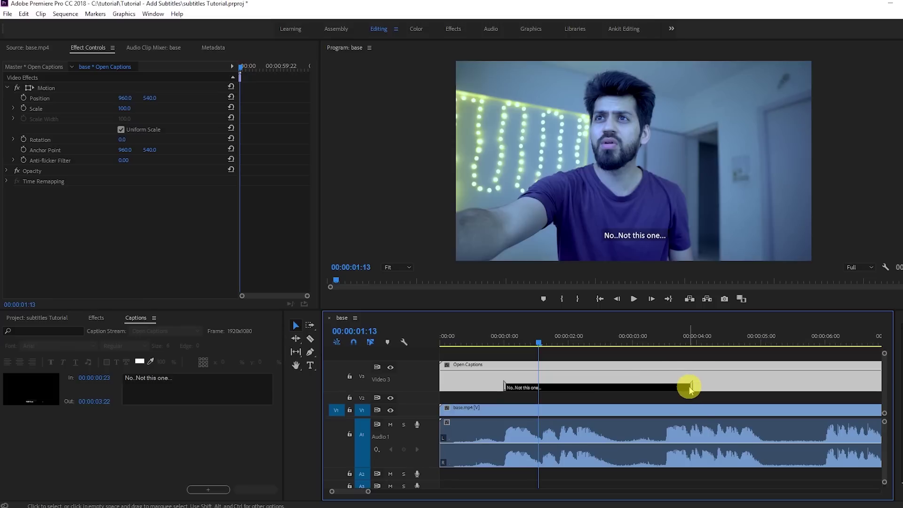
{"action": "left_click_drag", "start_coordinate": [690, 386], "coordinate": [616, 388]}
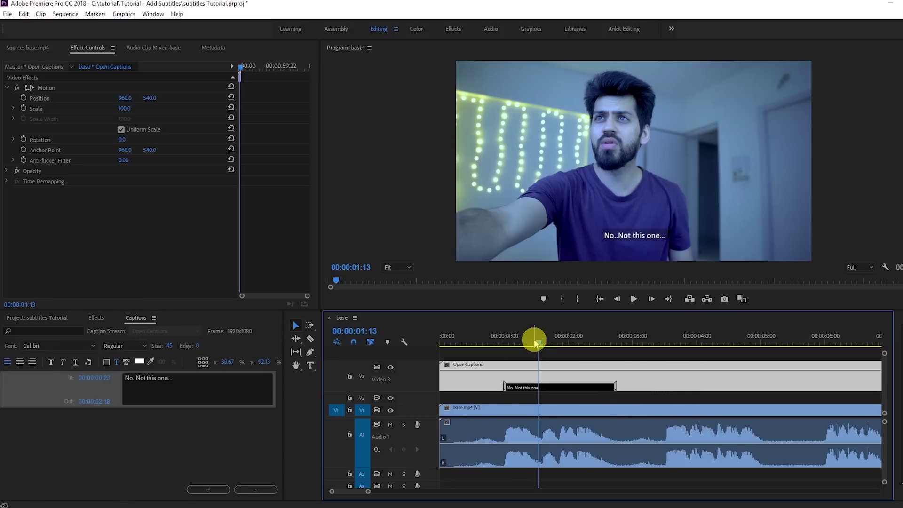
{"action": "left_click_drag", "start_coordinate": [535, 340], "coordinate": [502, 343]}
{"action": "key", "text": "space"}
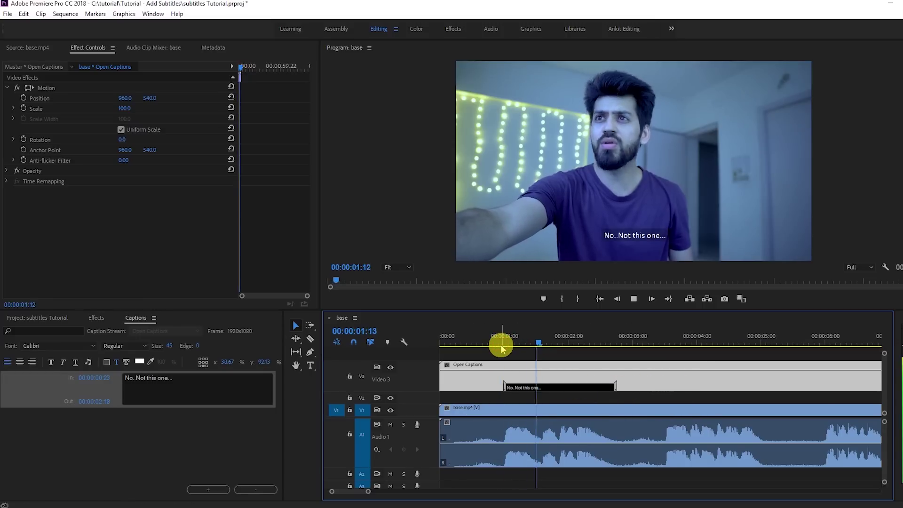
{"action": "key", "text": "space"}
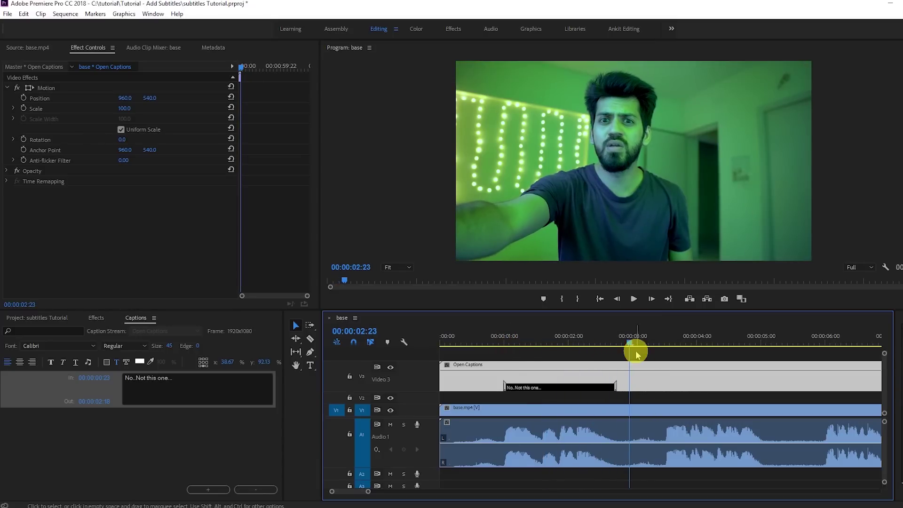
{"action": "left_click_drag", "start_coordinate": [631, 339], "coordinate": [664, 335]}
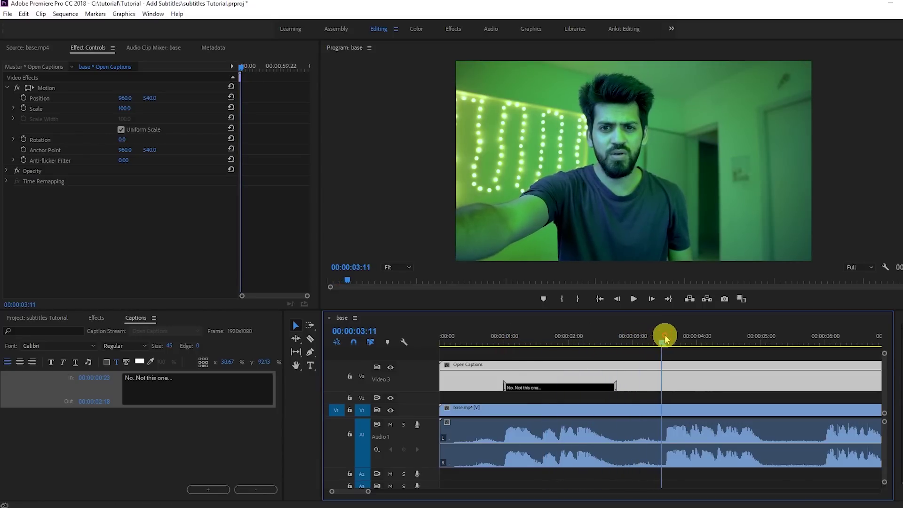
Step: Add a second caption timed from 00:00:03:12 to 00:00:05:02
{"action": "left_click", "coordinate": [209, 490]}
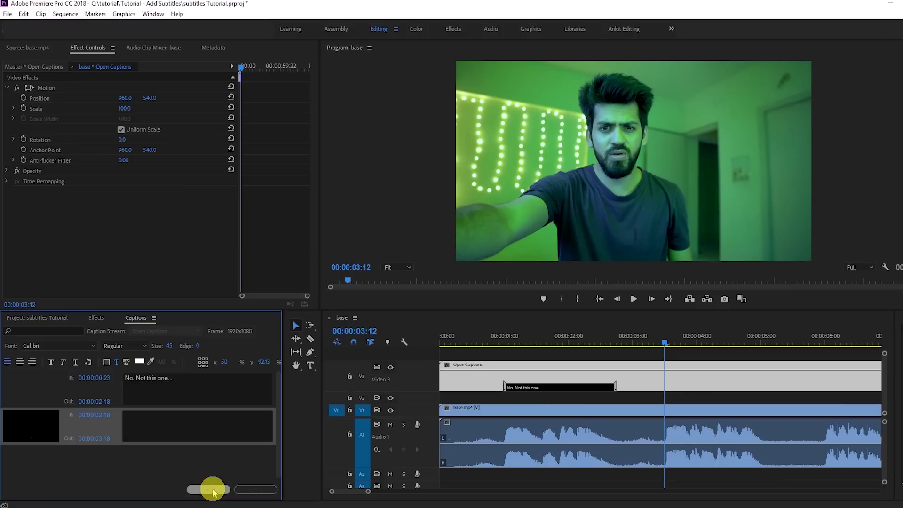
{"action": "left_click_drag", "start_coordinate": [636, 387], "coordinate": [667, 385]}
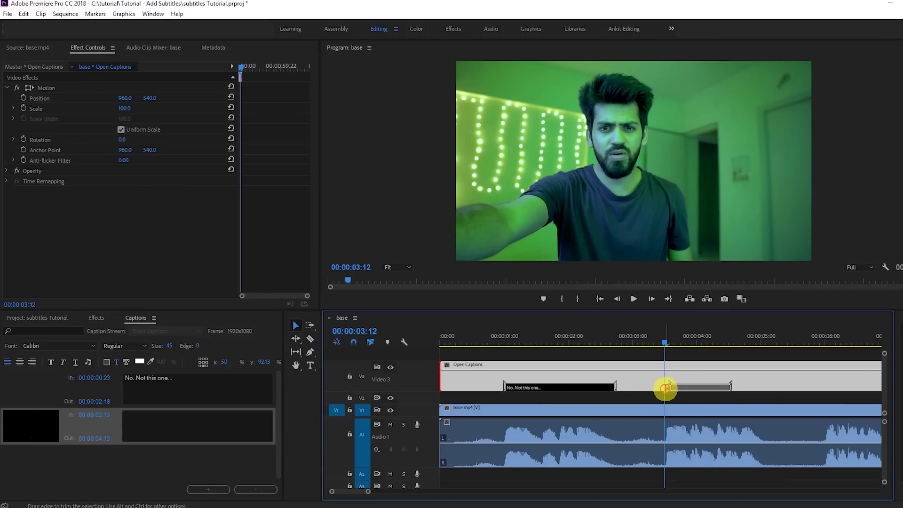
{"action": "left_click_drag", "start_coordinate": [730, 384], "coordinate": [766, 385]}
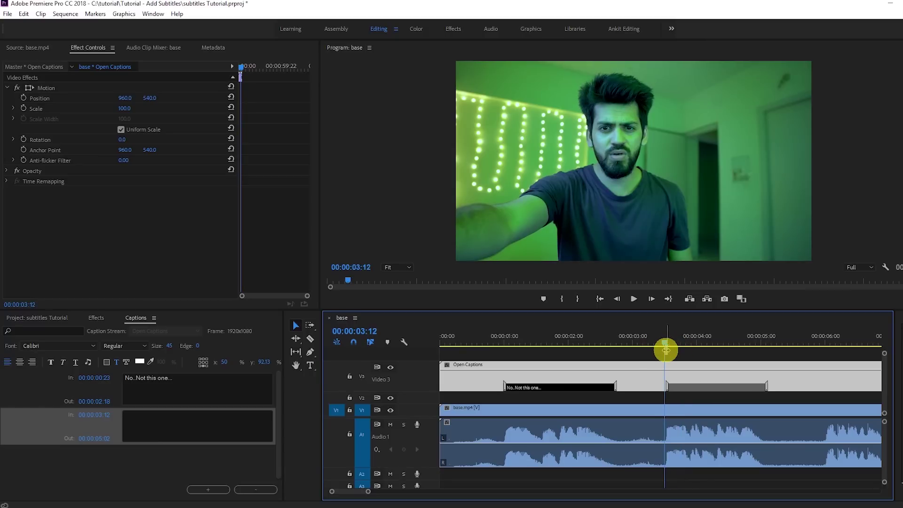
{"action": "left_click_drag", "start_coordinate": [665, 350], "coordinate": [757, 386]}
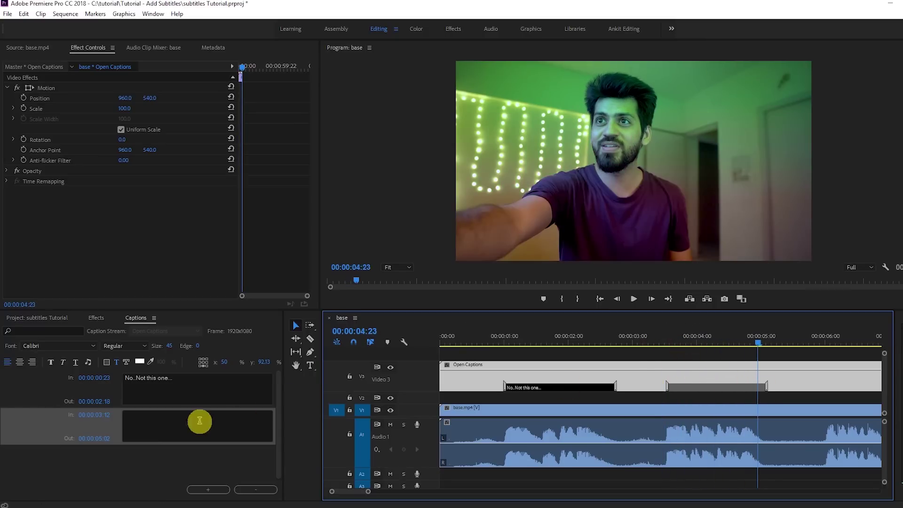
Step: Enter 'No this one looks horrible...' as the second caption's text
{"action": "left_click", "coordinate": [190, 420]}
{"action": "type", "text": "No "}
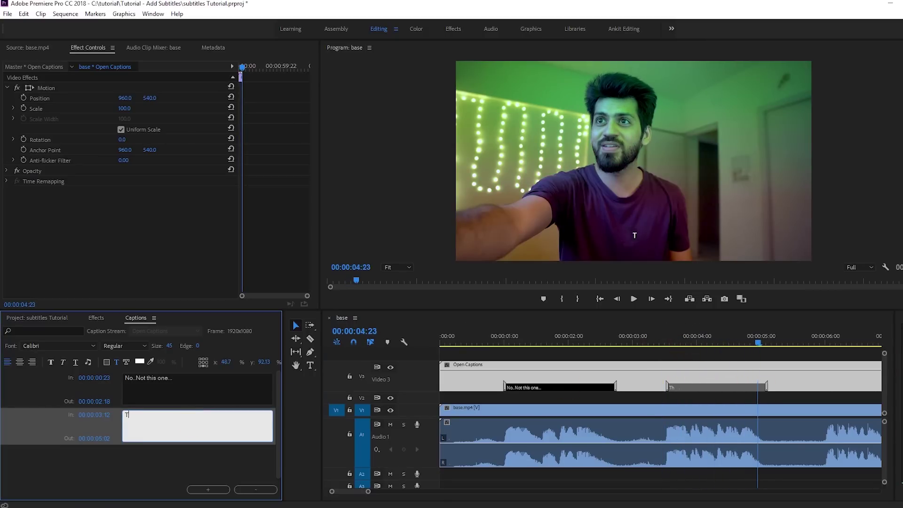
{"action": "type", "text": "this one I"}
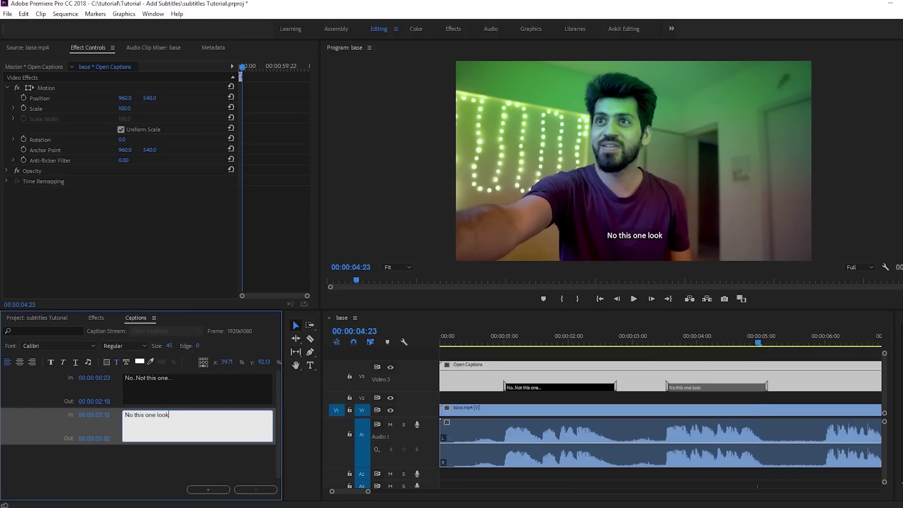
{"action": "type", "text": "ooks horrible..."}
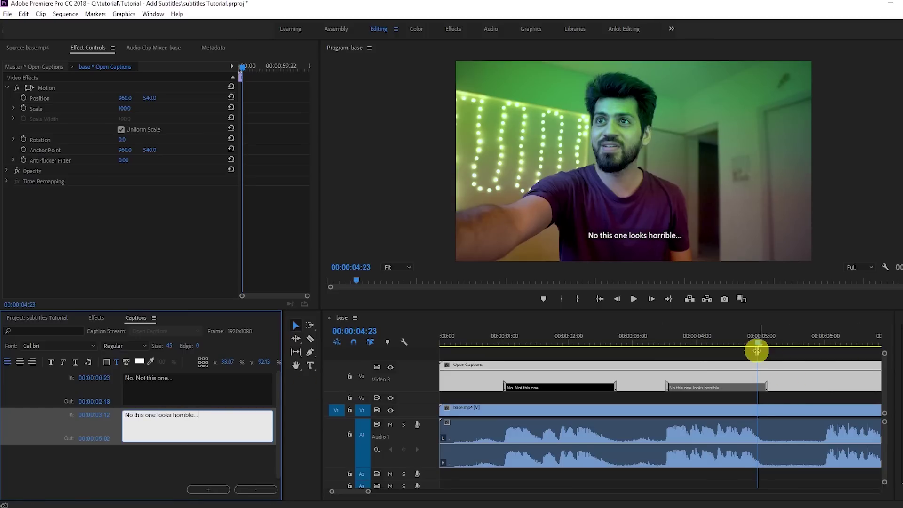
{"action": "left_click_drag", "start_coordinate": [756, 345], "coordinate": [825, 342]}
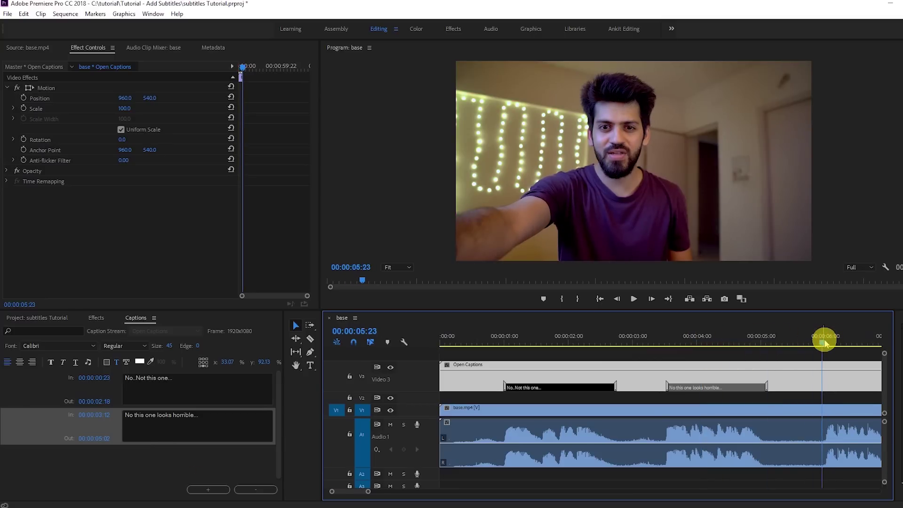
Step: Add a third empty caption spanning 00:00:06:00 to 00:00:07:00
{"action": "left_click", "coordinate": [208, 489]}
{"action": "left_click", "coordinate": [166, 425]}
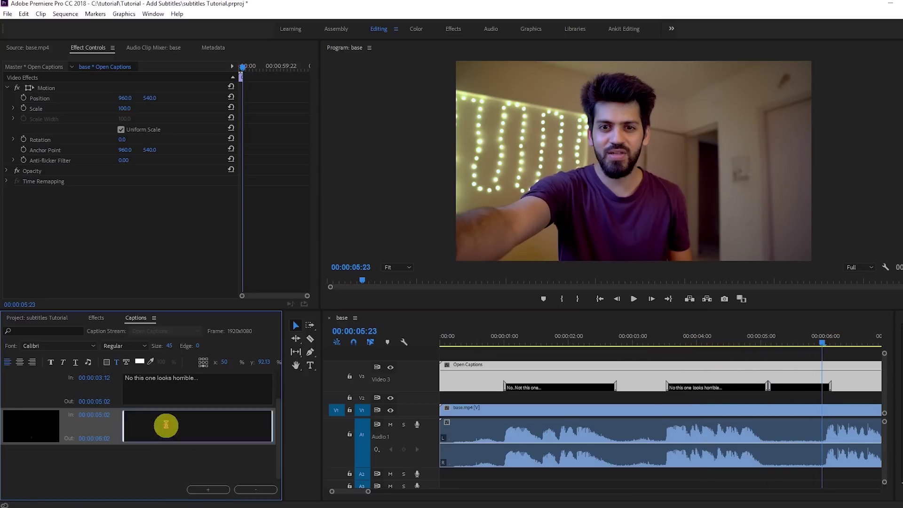
{"action": "left_click_drag", "start_coordinate": [807, 390], "coordinate": [851, 388]}
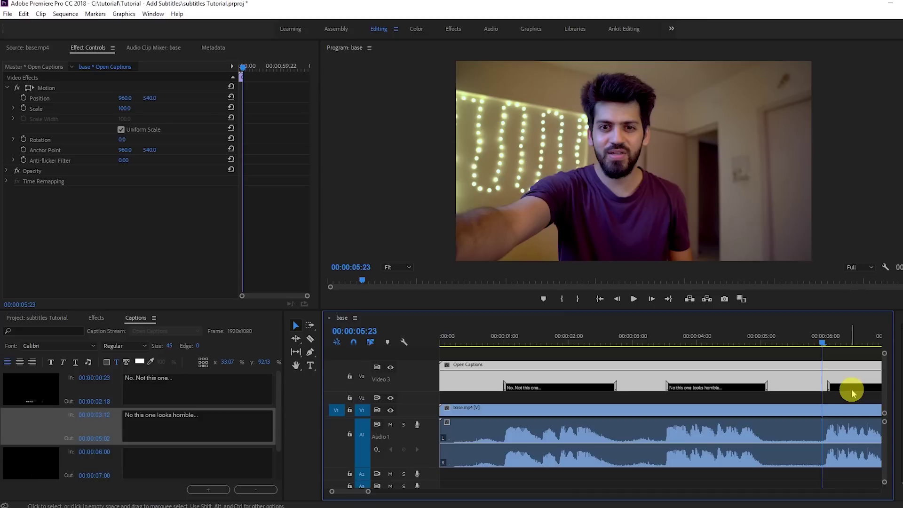
{"action": "key", "text": "minus"}
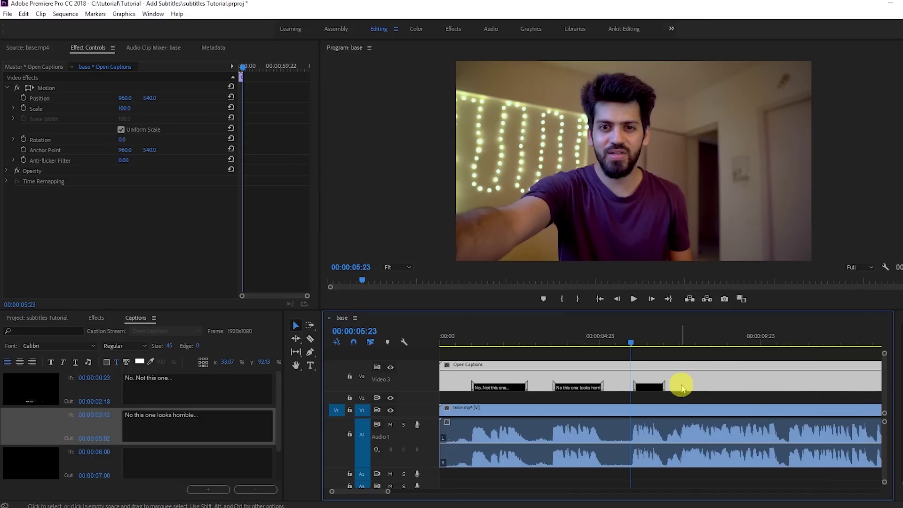
{"action": "key", "text": "equal"}
{"action": "key", "text": "equal"}
{"action": "key", "text": "equal"}
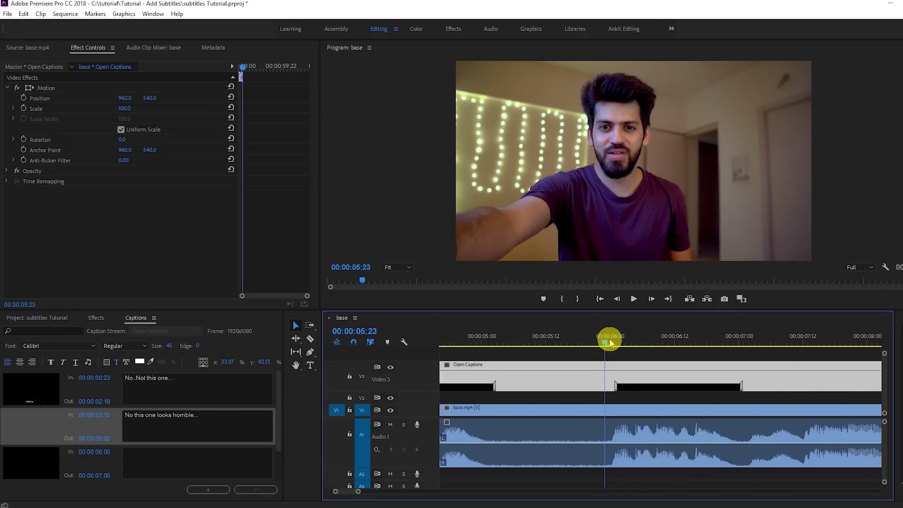
{"action": "left_click", "coordinate": [608, 337]}
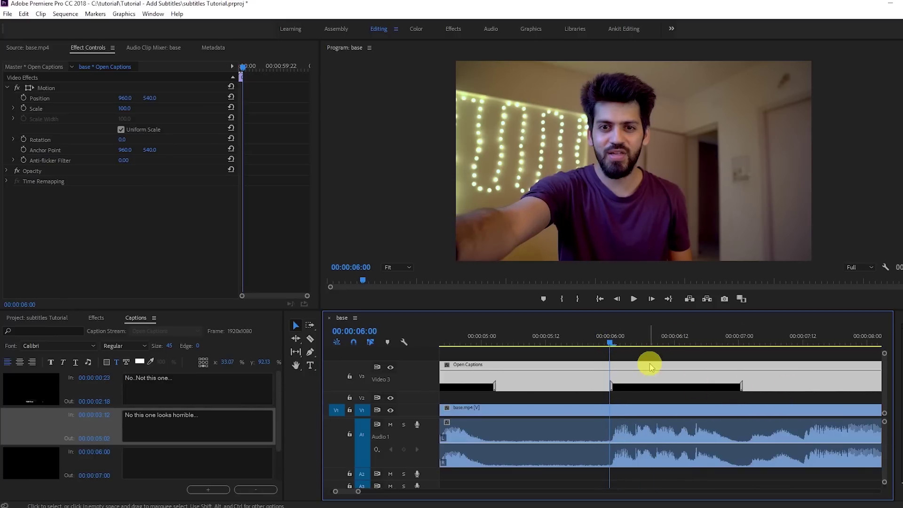
{"action": "key", "text": "minus"}
{"action": "key", "text": "minus"}
{"action": "key", "text": "minus"}
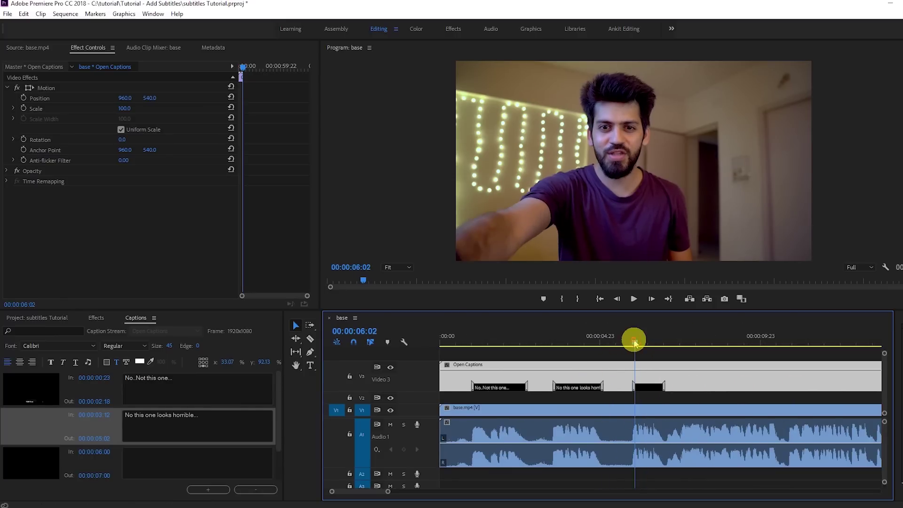
{"action": "left_click", "coordinate": [615, 342]}
{"action": "left_click_drag", "start_coordinate": [615, 344], "coordinate": [570, 339]}
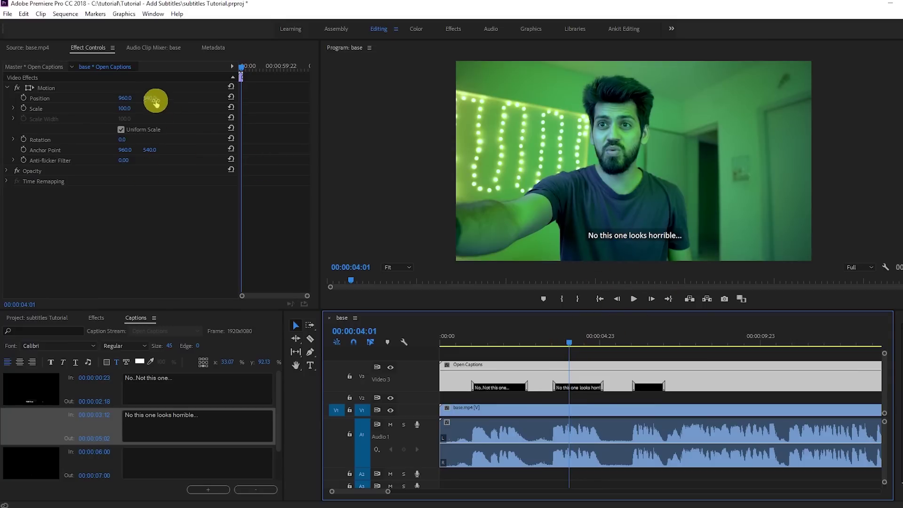
Step: Lower the captions by setting Motion Position Y to 585.0 (position 960, 585)
{"action": "left_click_drag", "start_coordinate": [149, 98], "coordinate": [262, 188]}
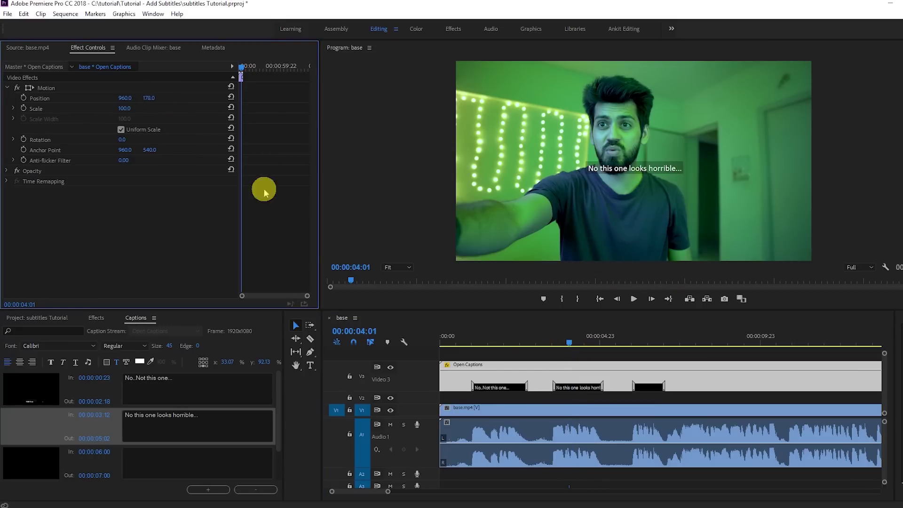
{"action": "mouse_move", "coordinate": [570, 338]}
{"action": "left_mouse_down"}
{"action": "mouse_move", "coordinate": [469, 339]}
{"action": "mouse_move", "coordinate": [587, 340]}
{"action": "left_mouse_up"}
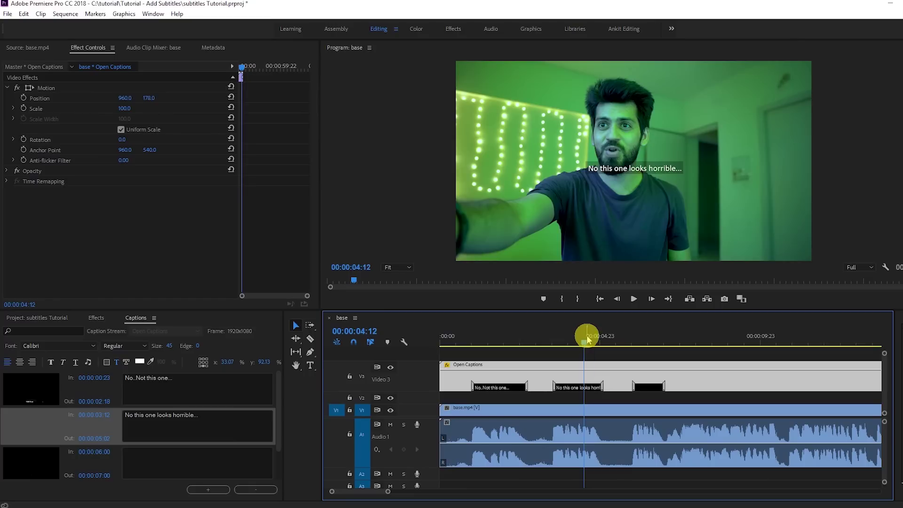
{"action": "left_click_drag", "start_coordinate": [141, 98], "coordinate": [216, 98]}
{"action": "left_click_drag", "start_coordinate": [600, 335], "coordinate": [569, 344]}
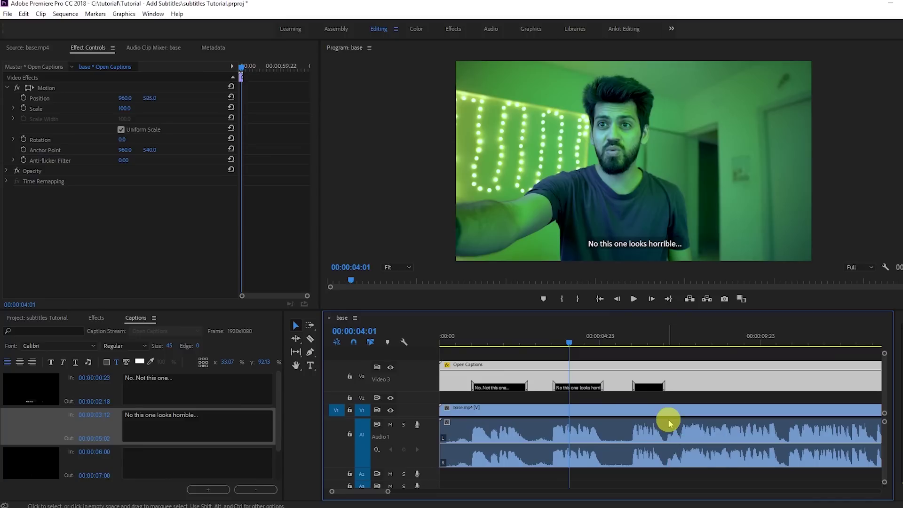
{"action": "left_click", "coordinate": [279, 405]}
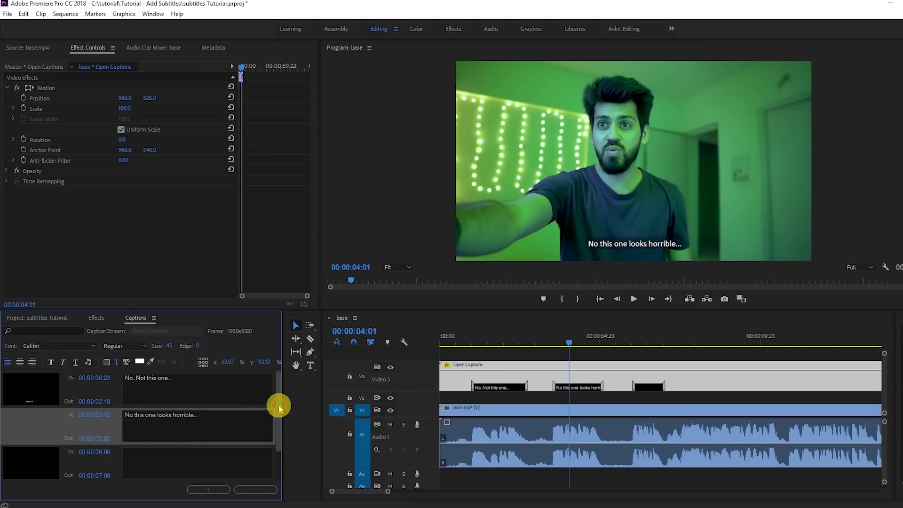
{"action": "left_click", "coordinate": [107, 391]}
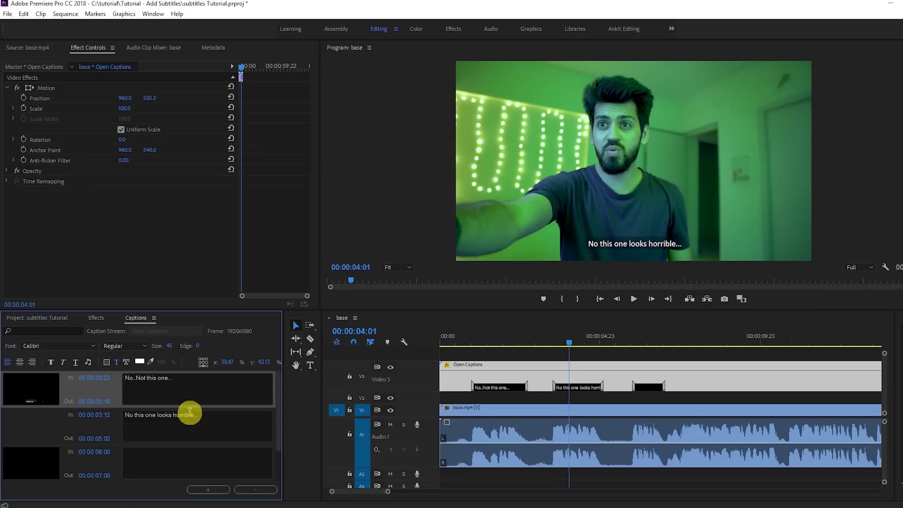
{"action": "scroll", "coordinate": [281, 413], "scroll_direction": "down", "scroll_amount": 1}
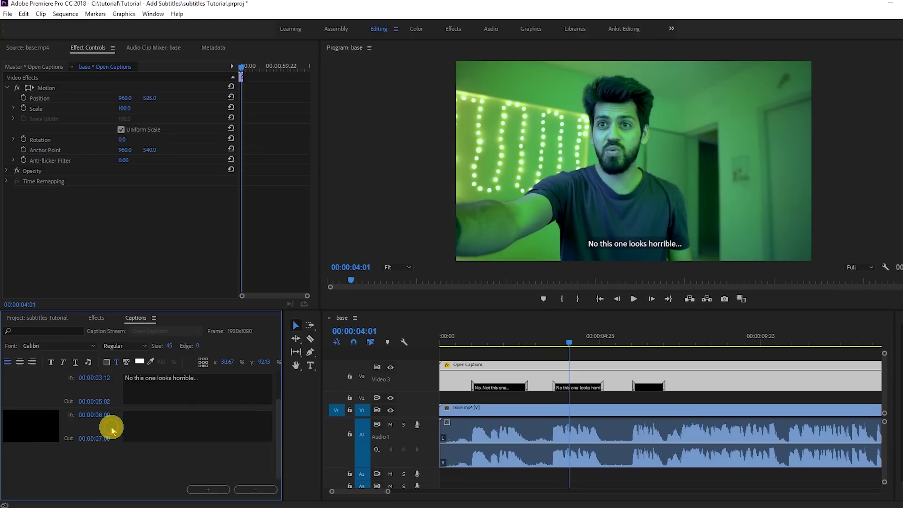
{"action": "scroll", "coordinate": [111, 425], "scroll_direction": "up", "scroll_amount": 1}
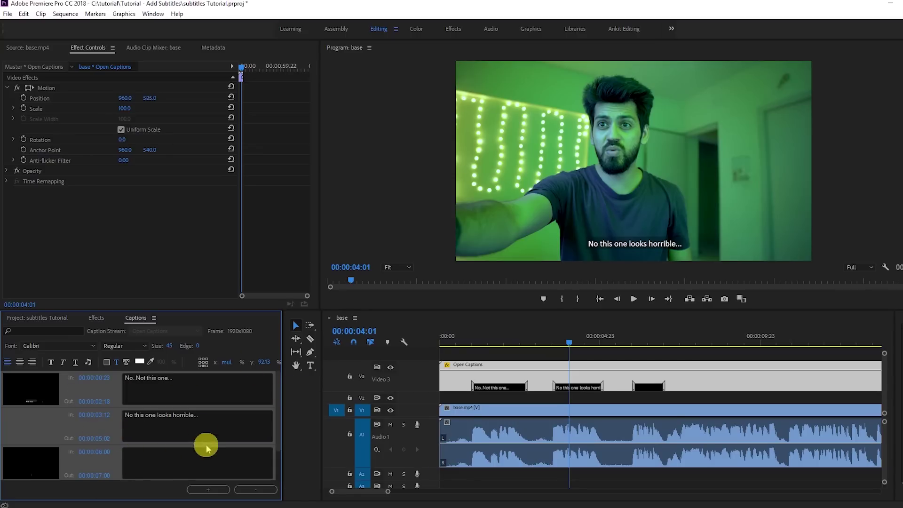
{"action": "left_click", "coordinate": [171, 346]}
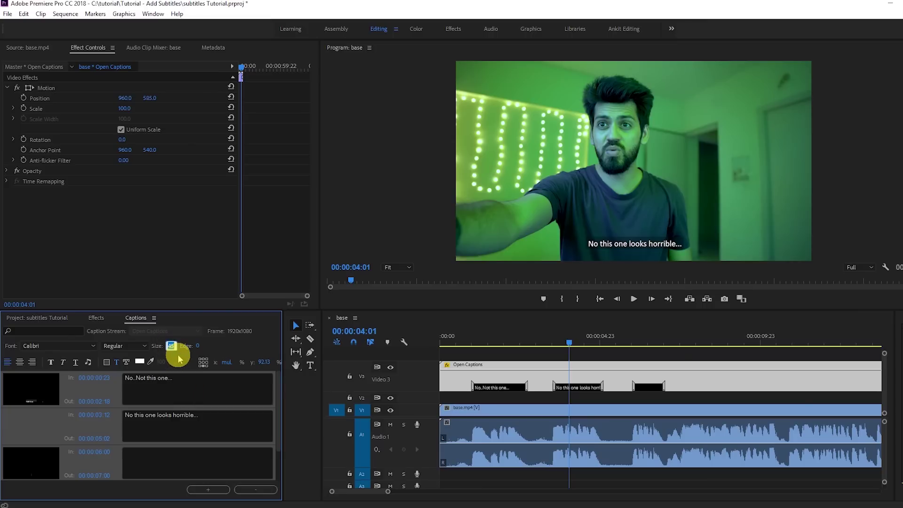
{"action": "type", "text": "20"}
{"action": "key", "text": "Return"}
{"action": "mouse_move", "coordinate": [569, 350]}
{"action": "left_mouse_down"}
{"action": "mouse_move", "coordinate": [519, 348]}
{"action": "mouse_move", "coordinate": [576, 348]}
{"action": "left_mouse_up"}
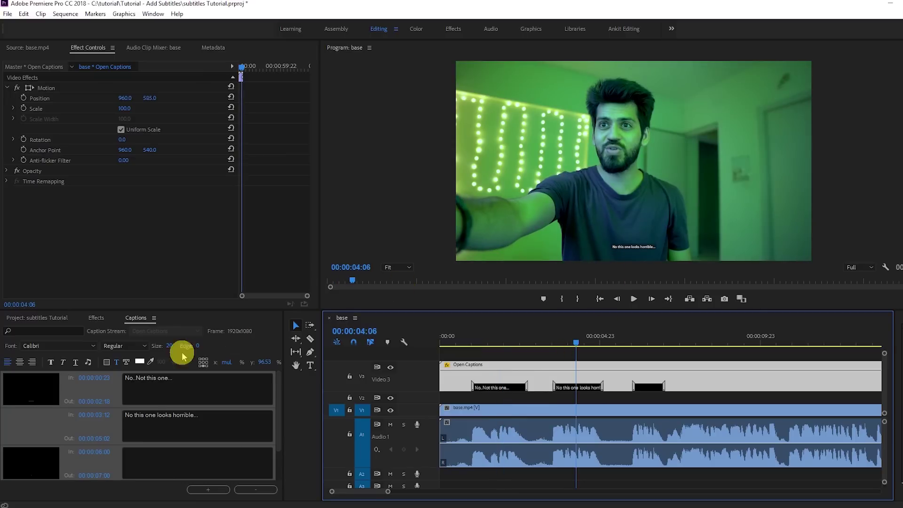
{"action": "left_click", "coordinate": [168, 347]}
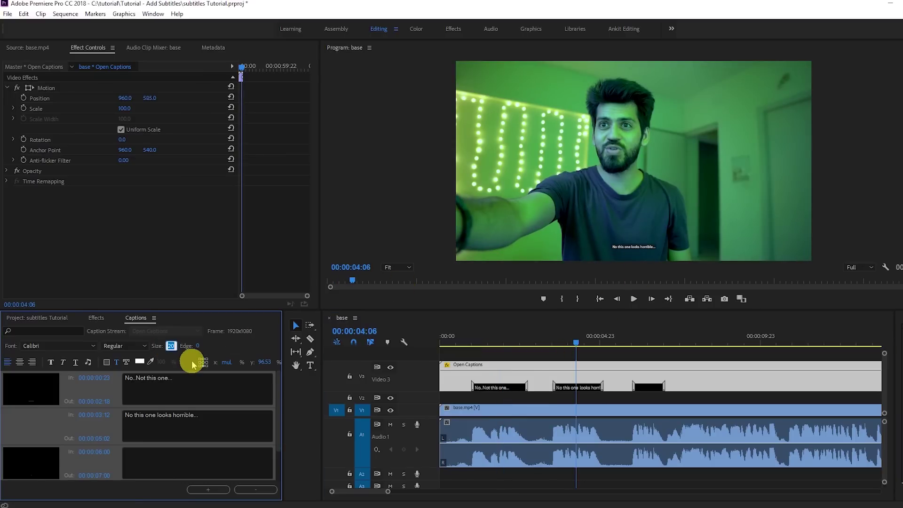
{"action": "key", "text": "Return"}
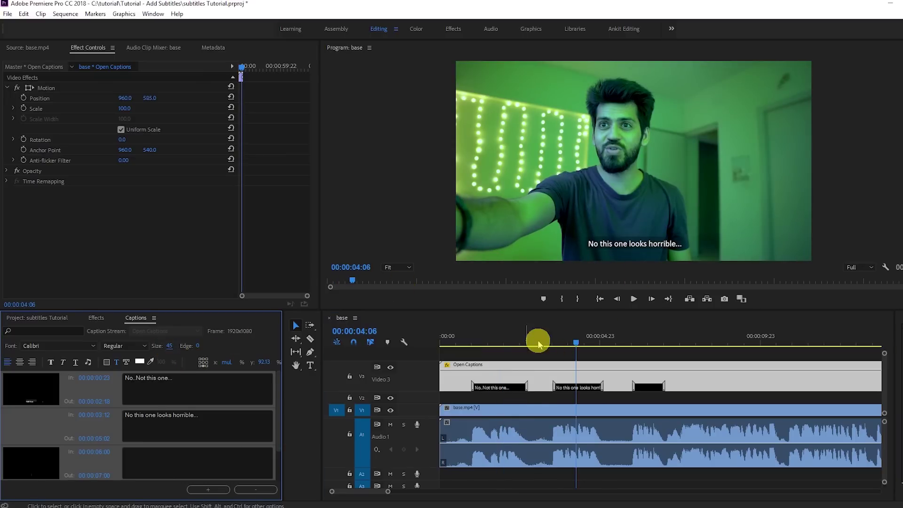
{"action": "left_click", "coordinate": [577, 338]}
{"action": "left_click_drag", "start_coordinate": [578, 339], "coordinate": [518, 356]}
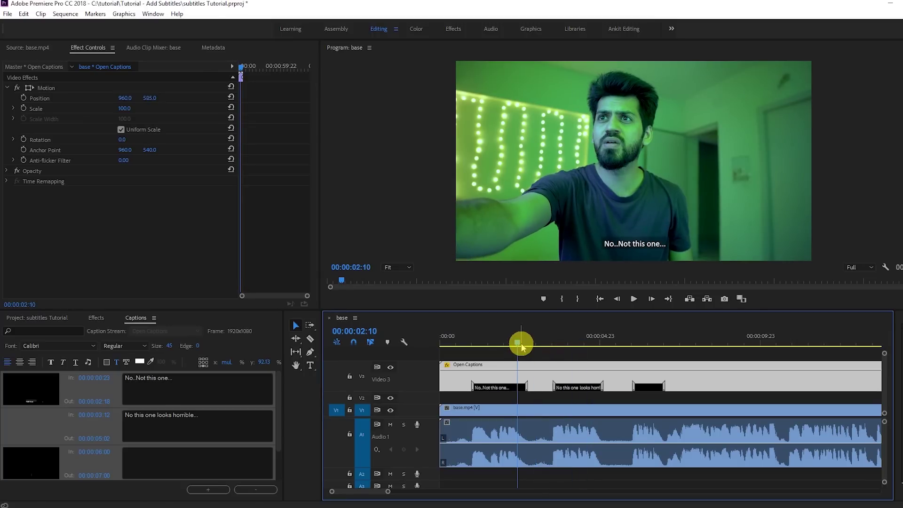
{"action": "key", "text": "minus"}
{"action": "key", "text": "minus"}
{"action": "key", "text": "minus"}
{"action": "key", "text": "minus"}
{"action": "key", "text": "minus"}
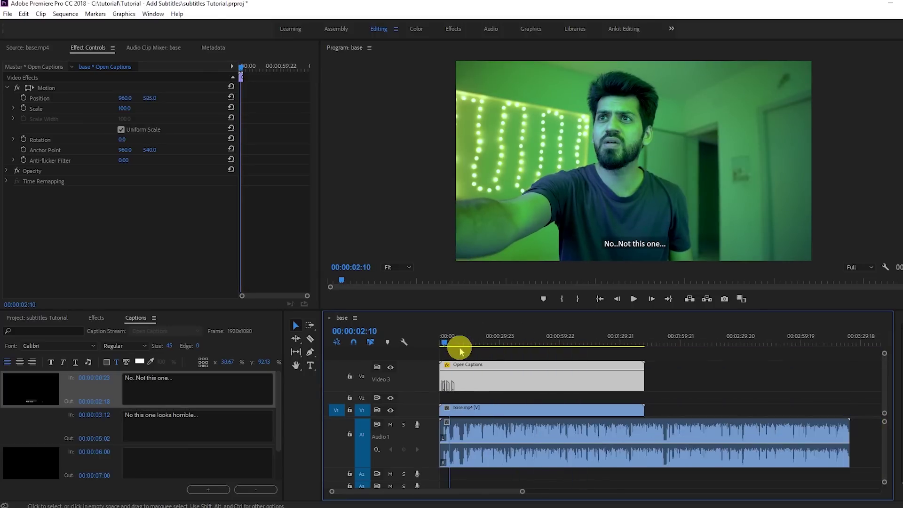
{"action": "left_click_drag", "start_coordinate": [459, 346], "coordinate": [393, 353]}
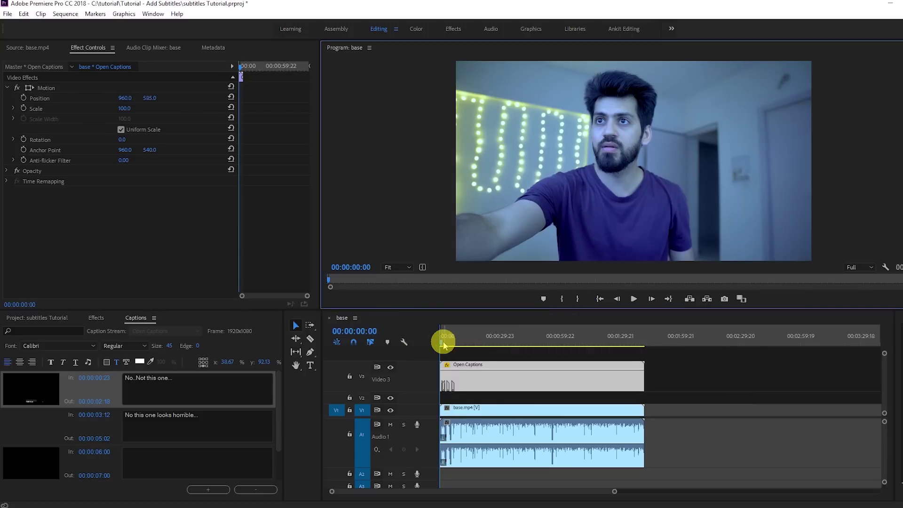
{"action": "left_click", "coordinate": [637, 339]}
{"action": "left_click_drag", "start_coordinate": [637, 339], "coordinate": [681, 339]}
{"action": "key", "text": "equal"}
{"action": "key", "text": "equal"}
{"action": "key", "text": "equal"}
Step: Open Export Settings via File > Export > Media (H.264, base_1.mp4) and rewind the preview to the start
{"action": "left_click", "coordinate": [7, 14]}
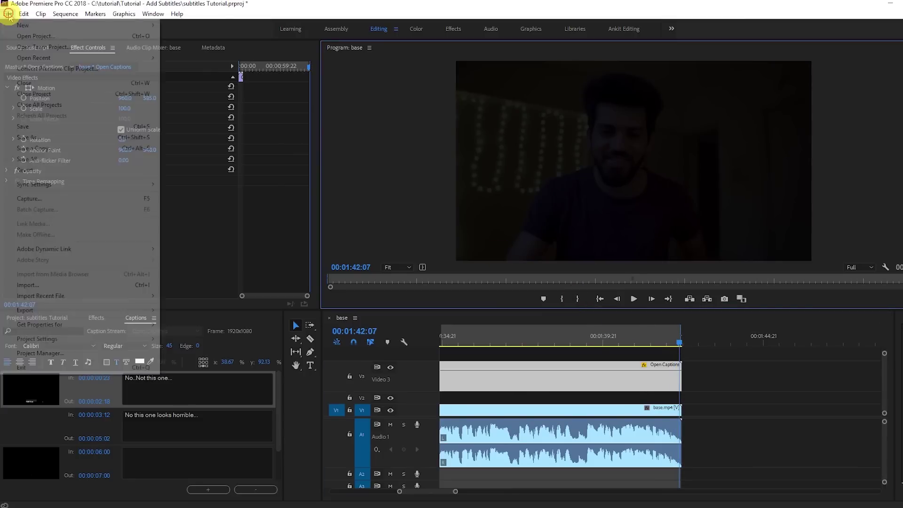
{"action": "mouse_move", "coordinate": [94, 314]}
{"action": "left_click", "coordinate": [186, 310]}
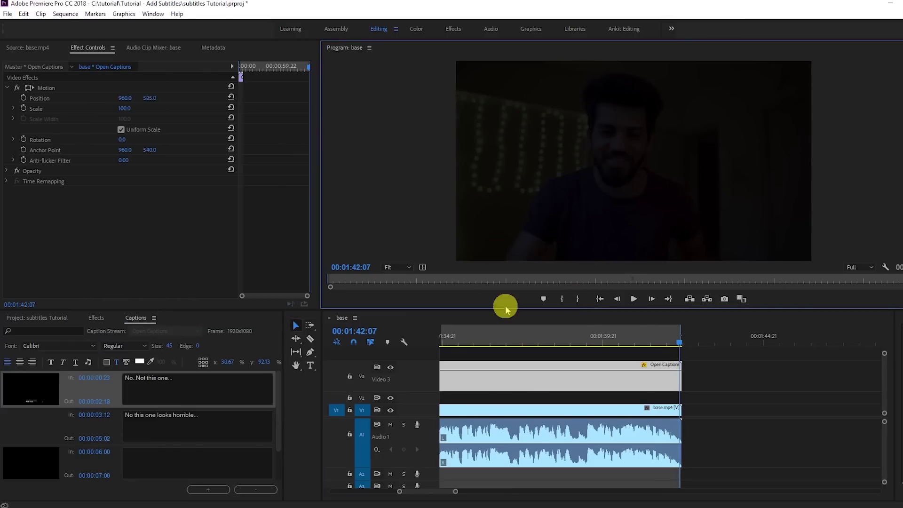
{"action": "left_click_drag", "start_coordinate": [608, 424], "coordinate": [212, 414]}
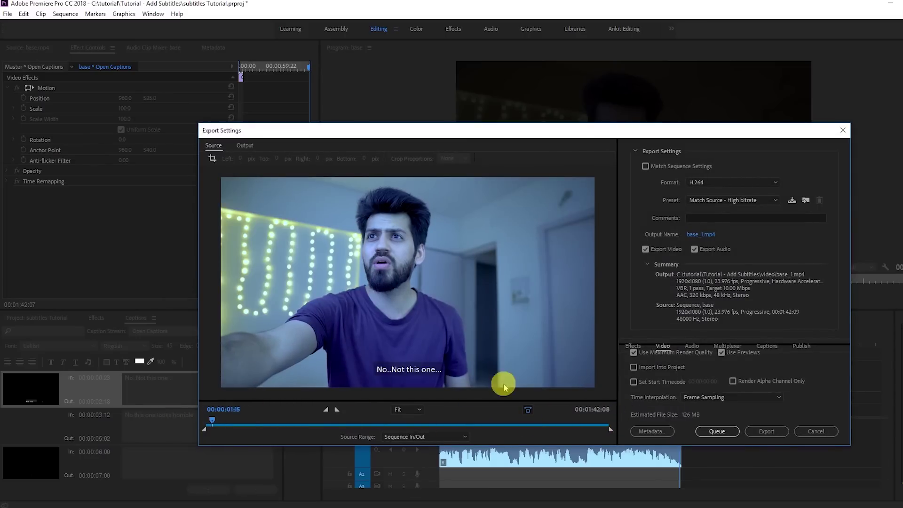